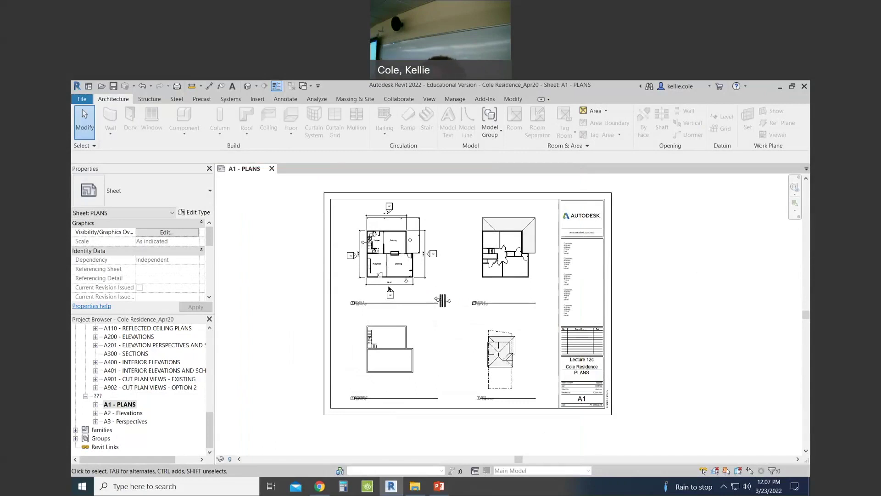
# Step: Start a DWG export of the current sheet A1 - PLANS and proceed to the target folder settings
pyautogui.click(88, 101)
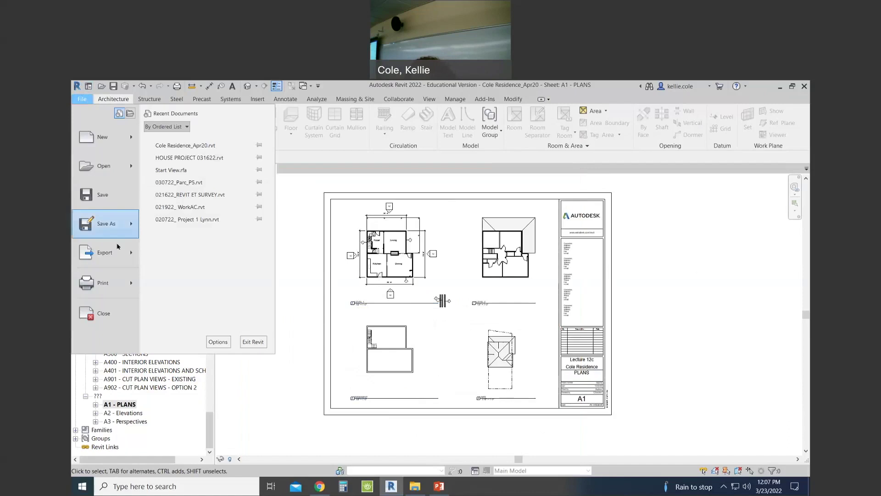
pyautogui.moveTo(118, 259)
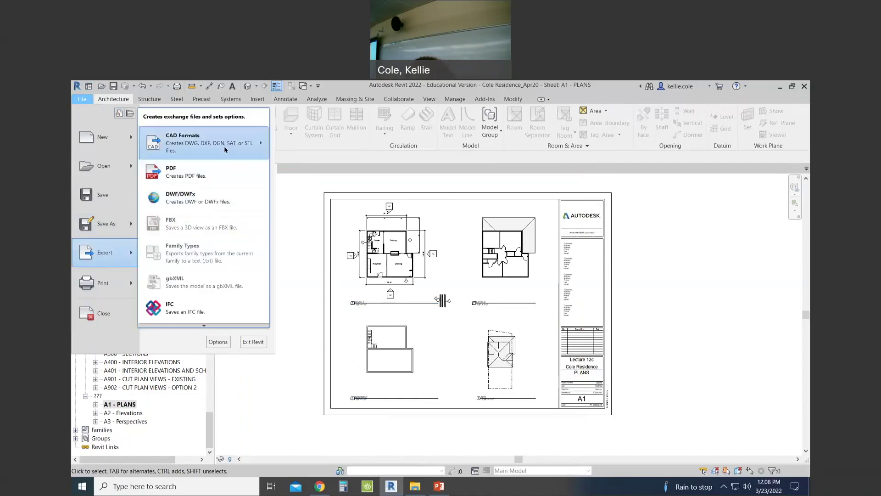
pyautogui.moveTo(225, 149)
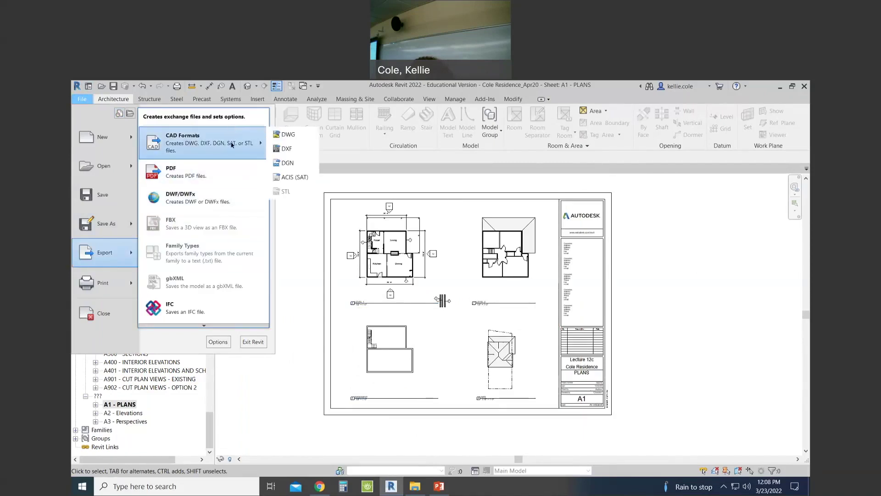
pyautogui.click(307, 139)
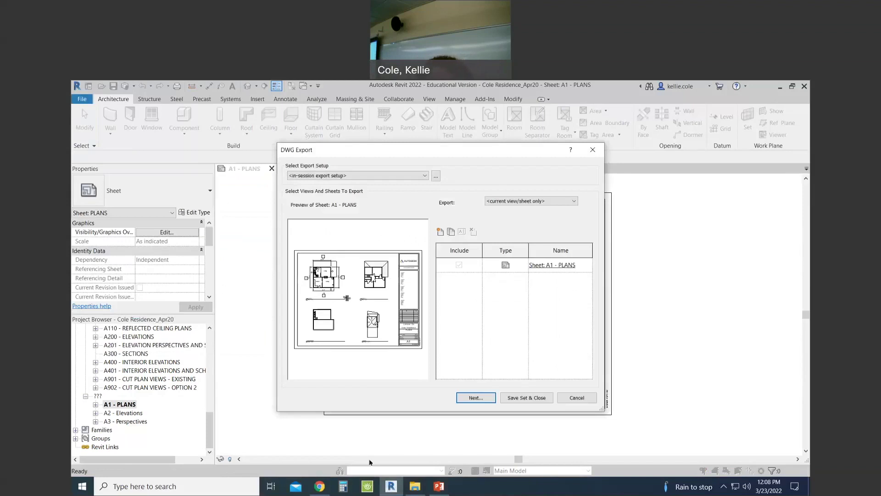
pyautogui.click(493, 399)
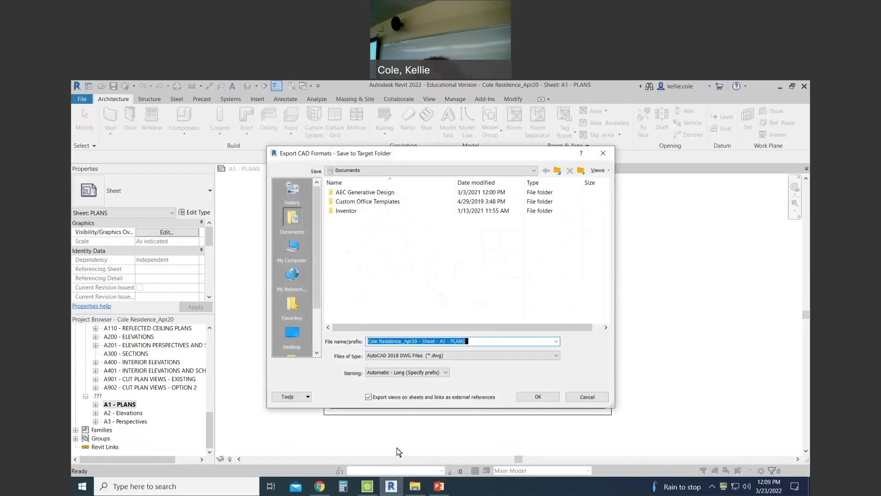
# Step: Export the sheet to the Desktop as "Cad Export 1" without exporting views on sheets and links as external references
pyautogui.click(369, 397)
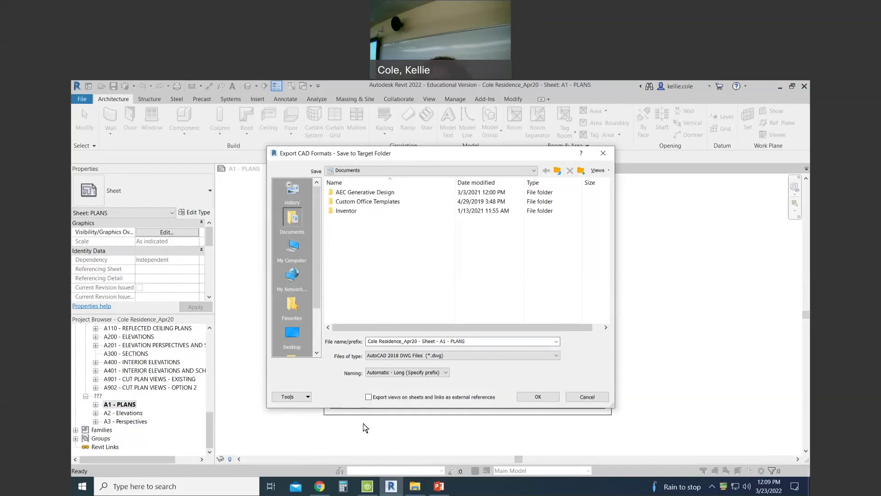
pyautogui.click(293, 333)
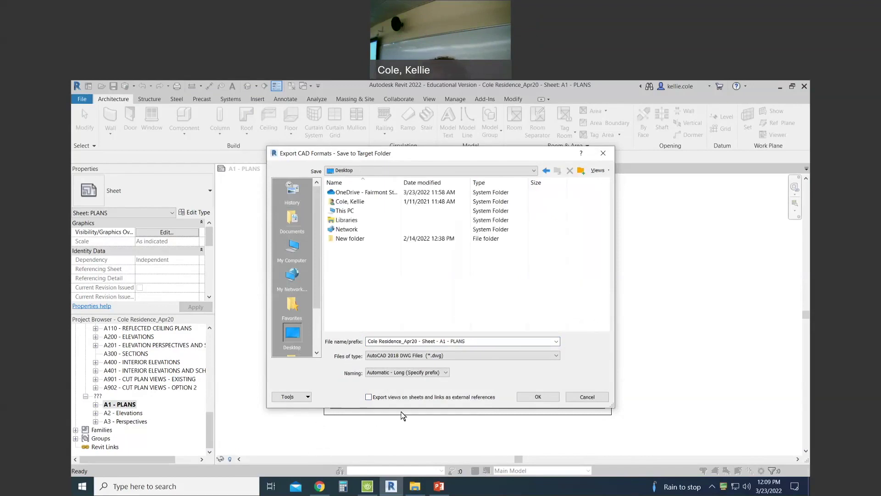
pyautogui.tripleClick(482, 339)
pyautogui.write('Cad Export 1')
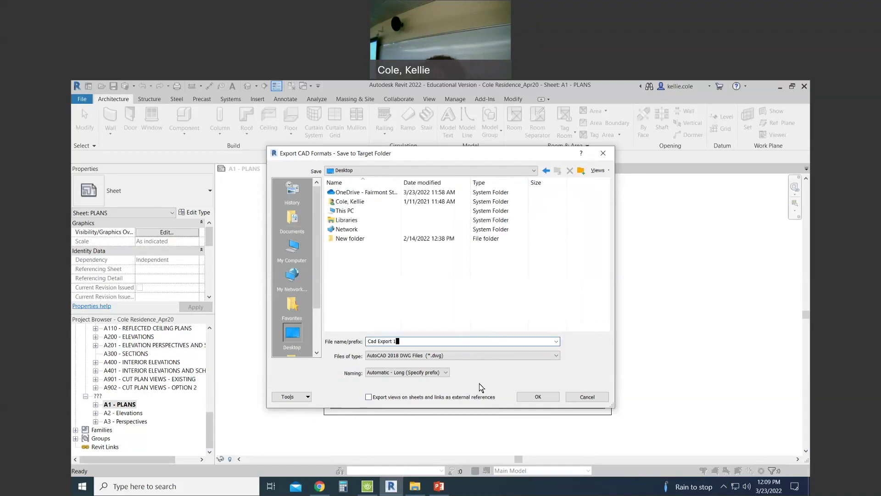
pyautogui.click(539, 395)
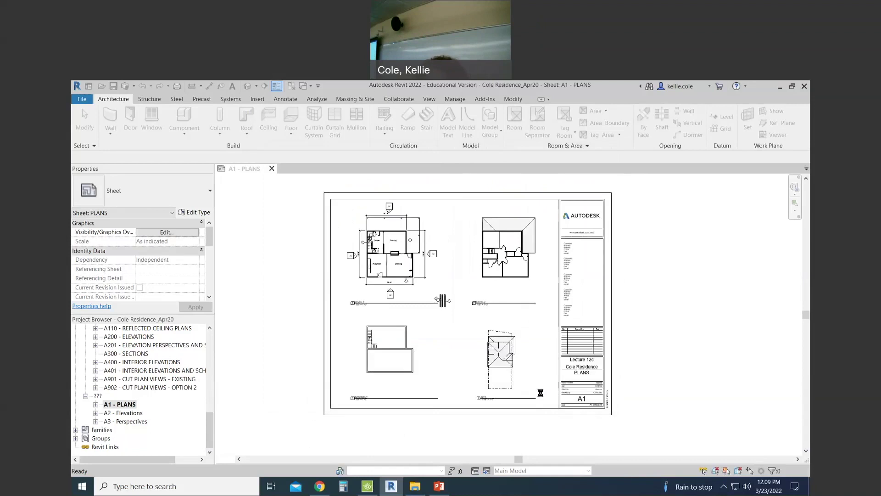
# Step: Return to the desktop, then find and launch AutoCAD 2019 - English
pyautogui.press('super+d')
pyautogui.press('super')
pyautogui.write('auto')
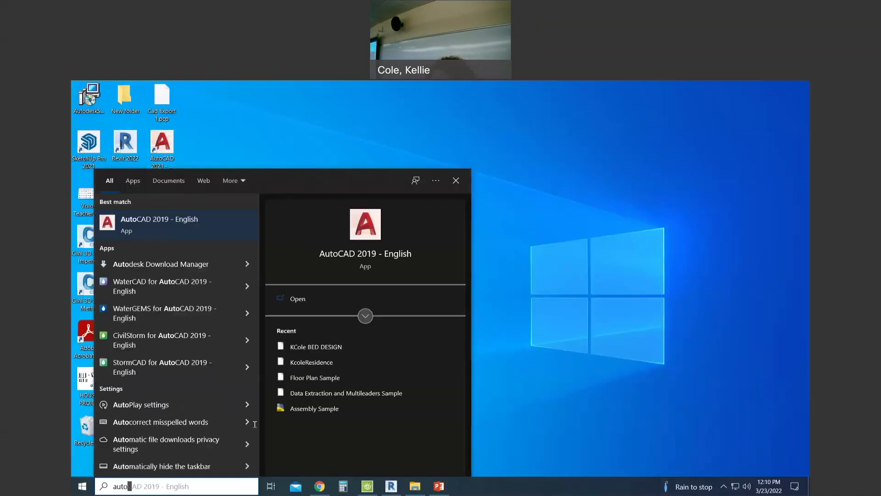
pyautogui.press('Return')
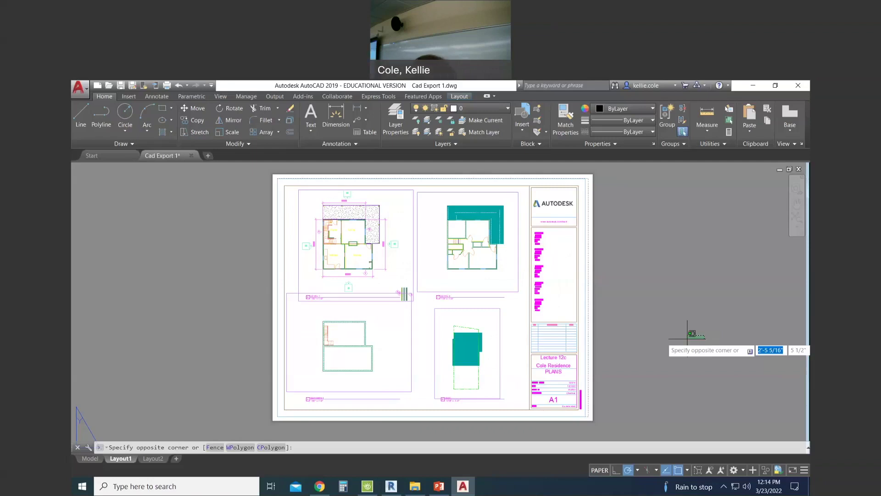
# Step: Clear the accidental selection on the layout and examine the exported plan views in model space
pyautogui.click(72, 435)
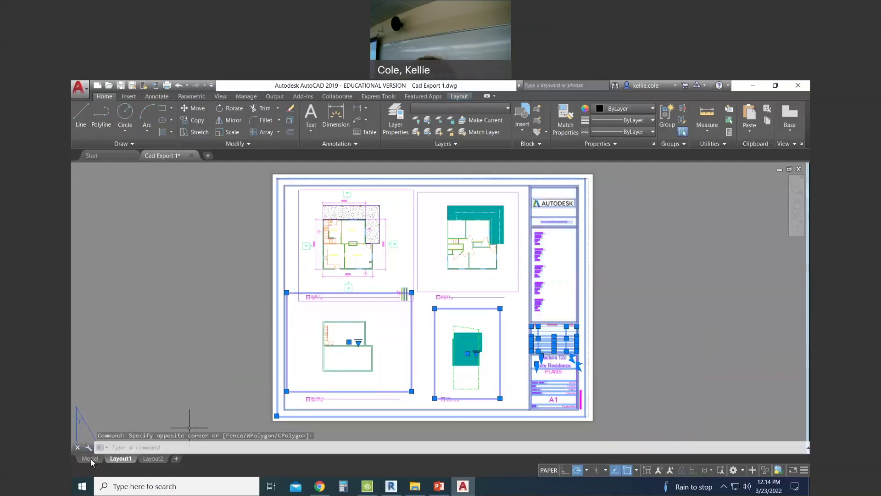
pyautogui.press('Escape')
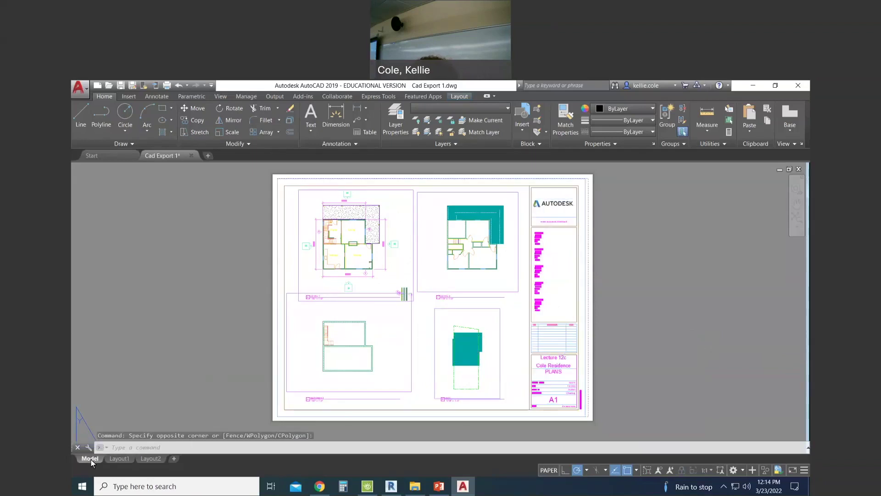
pyautogui.click(90, 458)
pyautogui.scroll(-6, 286, 265)
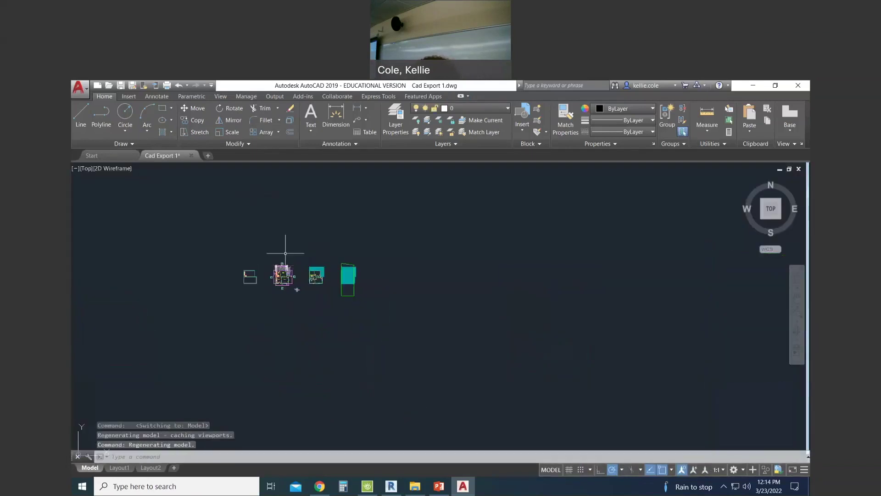
pyautogui.scroll(7, 408, 249)
pyautogui.scroll(-5, 408, 249)
pyautogui.scroll(4, 425, 229)
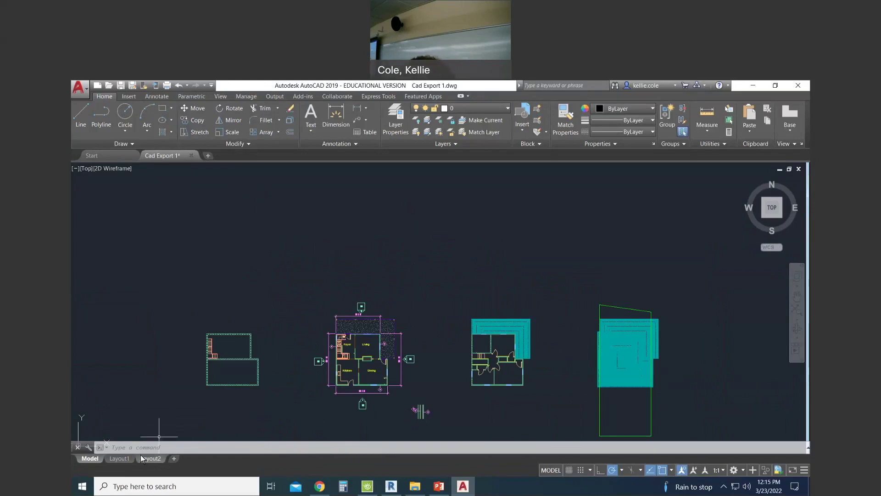
# Step: Return to Layout1, activate the second-floor plan viewport to check it, and go back to paper space
pyautogui.click(119, 458)
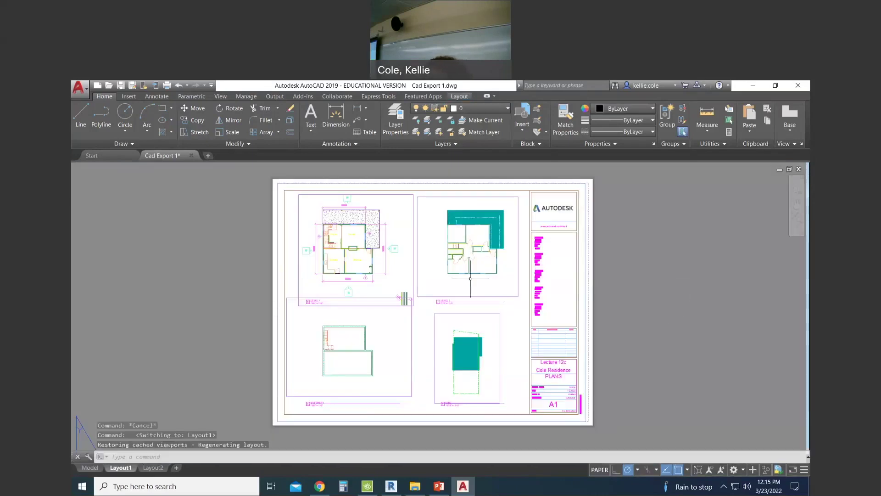
pyautogui.doubleClick(495, 288)
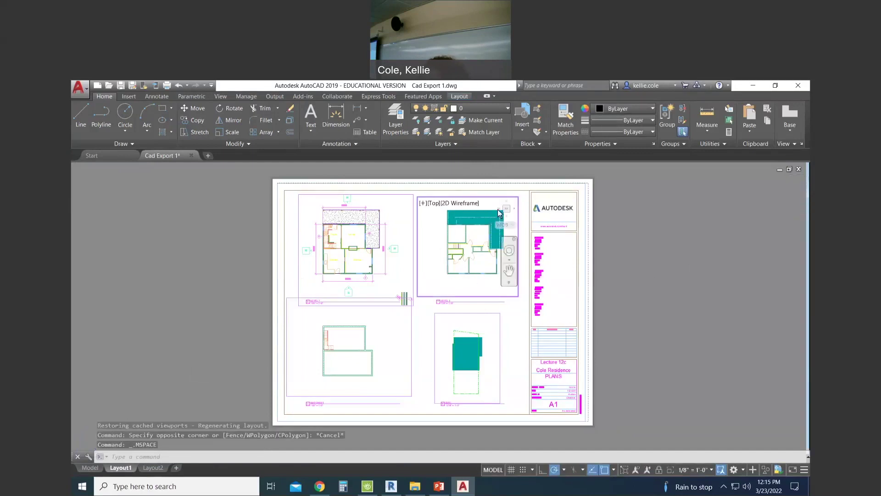
pyautogui.doubleClick(622, 271)
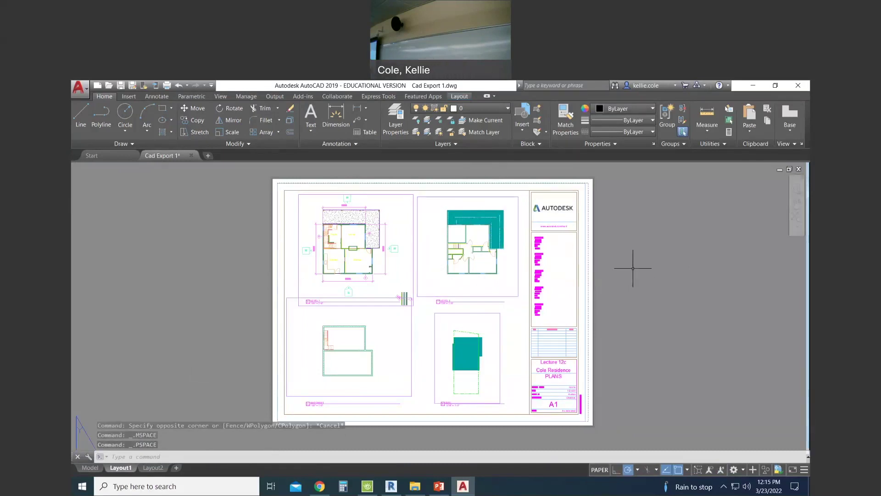
pyautogui.press('Escape')
# Step: Explode the title block reference on Layout1 and clear the selection
pyautogui.click(531, 189)
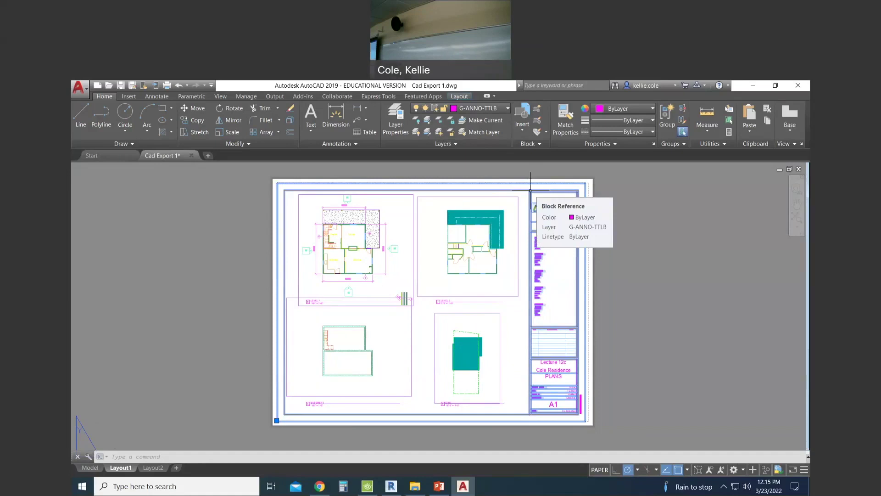
pyautogui.write('x')
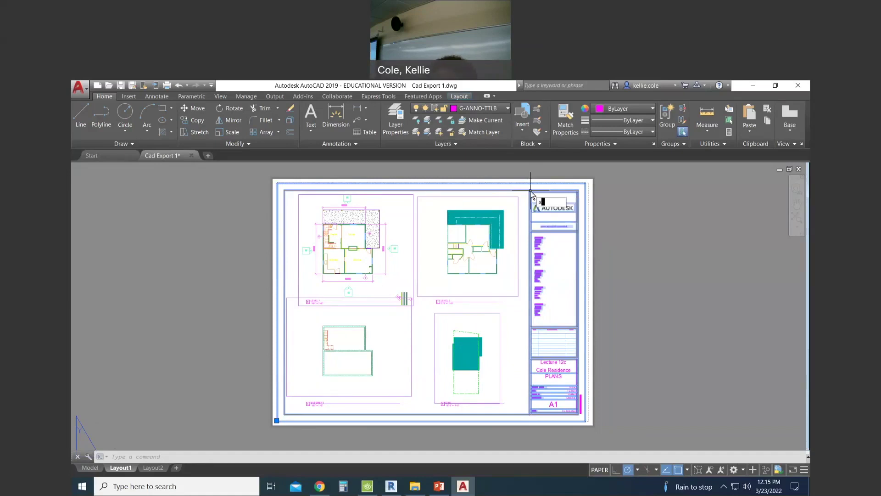
pyautogui.press('Return')
pyautogui.press('Escape')
pyautogui.press('Escape')
pyautogui.press('Escape')
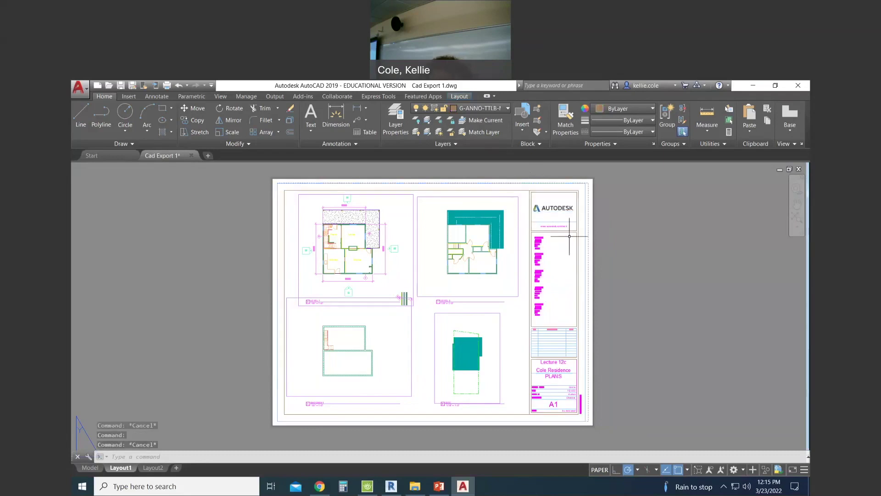
pyautogui.click(277, 191)
pyautogui.press('Escape')
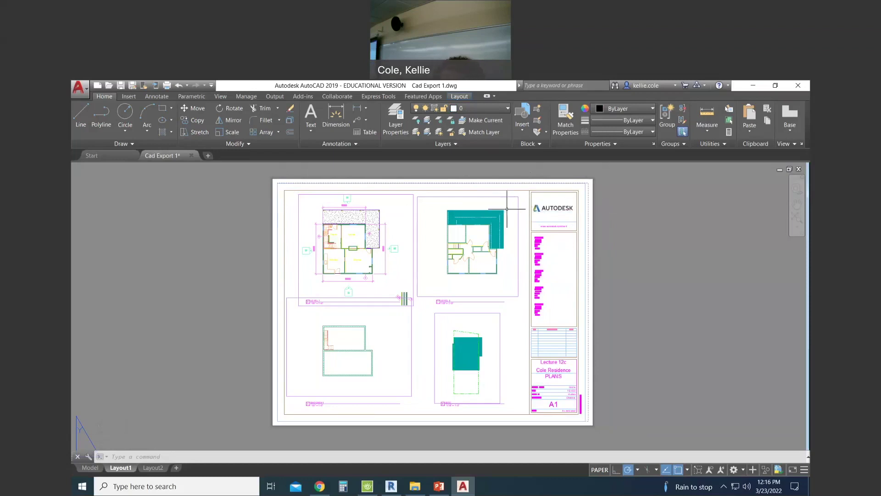
pyautogui.moveTo(508, 194); pyautogui.dragTo(294, 404)
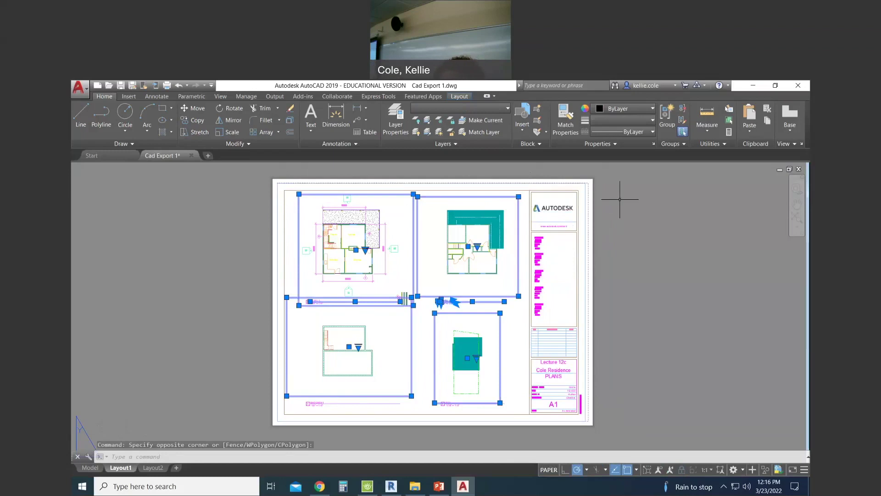
pyautogui.press('Escape')
pyautogui.press('Escape')
pyautogui.press('Escape')
pyautogui.press('Escape')
# Step: Erase the Autodesk logo, website text and surrounding border lines from the upper part of the title block
pyautogui.scroll(3, 582, 188)
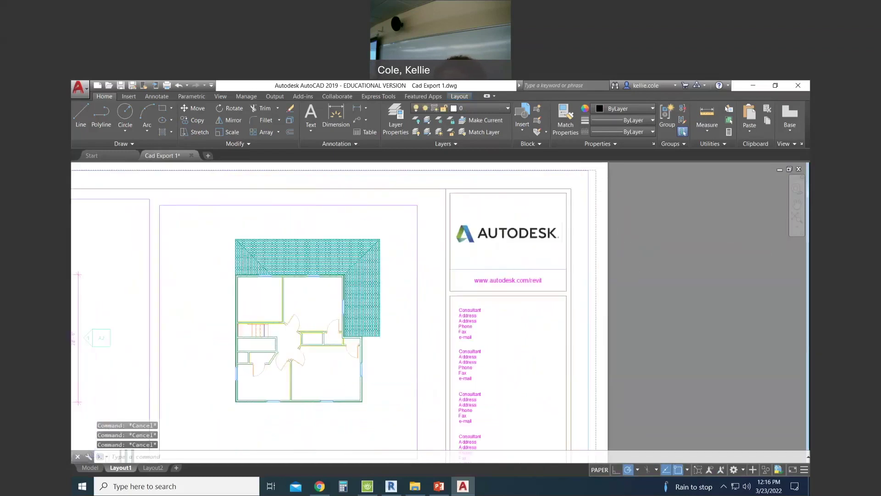
pyautogui.scroll(-4, 588, 184)
pyautogui.scroll(6, 585, 185)
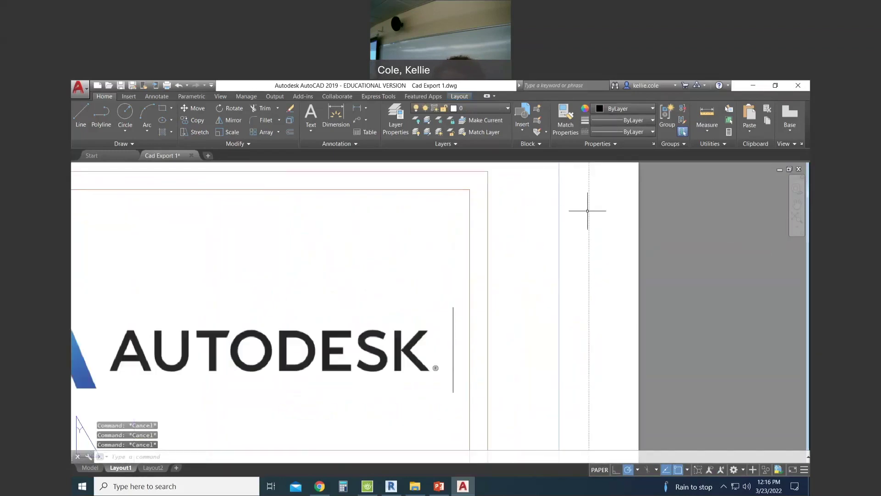
pyautogui.press('Escape')
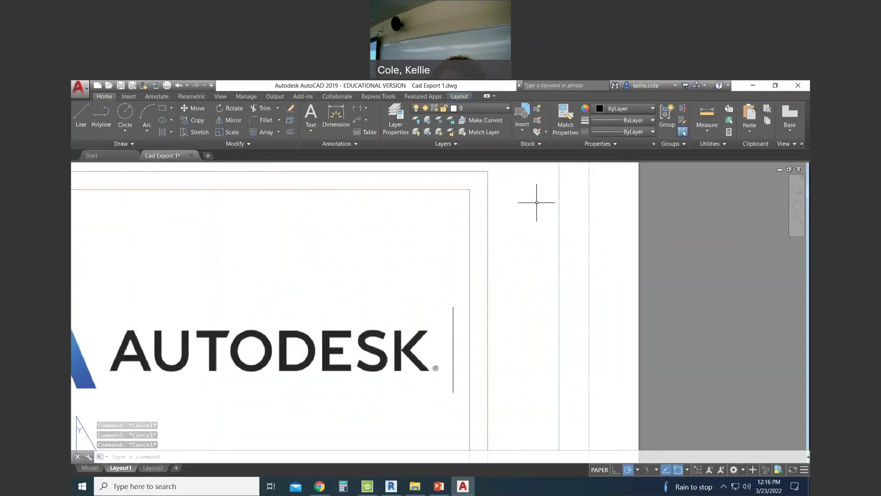
pyautogui.scroll(-5, 533, 186)
pyautogui.moveTo(533, 184)
pyautogui.mouseDown()
pyautogui.moveTo(411, 360)
pyautogui.moveTo(407, 239)
pyautogui.moveTo(395, 189)
pyautogui.mouseUp()
pyautogui.press('Delete')
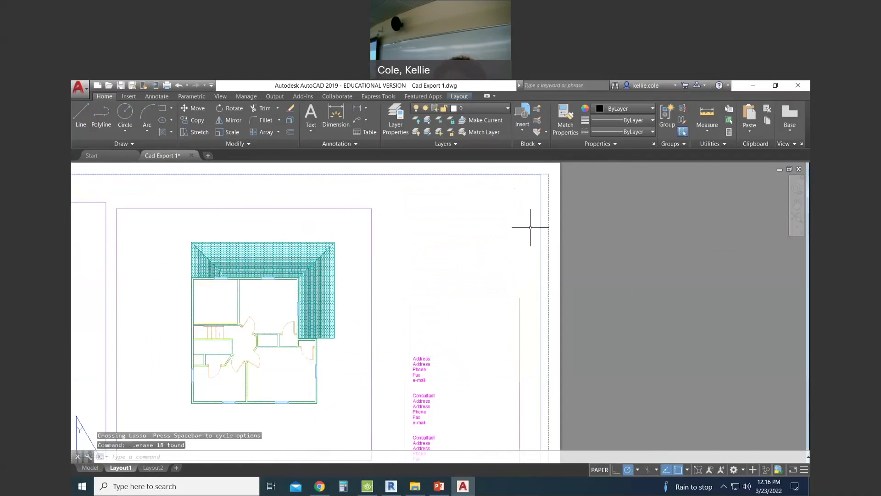
pyautogui.press('Delete')
pyautogui.scroll(-8, 464, 313)
pyautogui.moveTo(466, 356); pyautogui.dragTo(464, 294, button='middle')
pyautogui.scroll(6, 467, 278)
pyautogui.scroll(-4, 476, 214)
pyautogui.moveTo(476, 212); pyautogui.dragTo(486, 243, button='middle')
pyautogui.scroll(2, 489, 251)
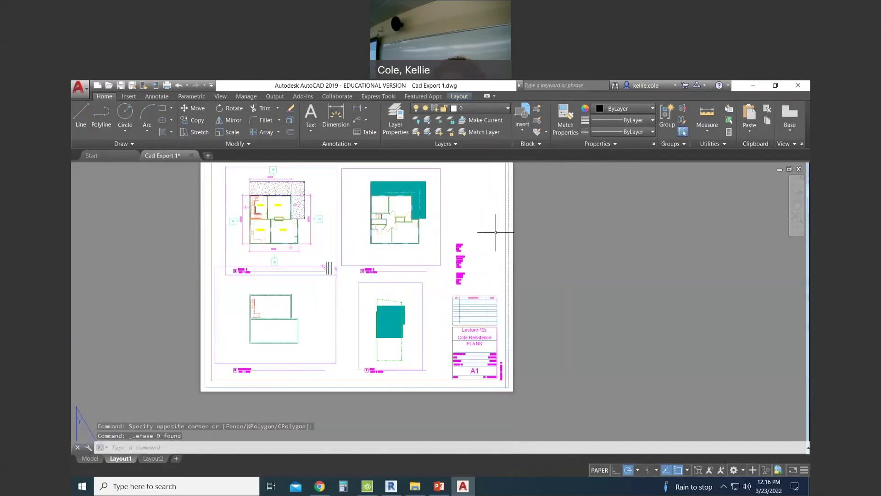
pyautogui.moveTo(502, 239)
pyautogui.mouseDown()
pyautogui.moveTo(472, 296)
pyautogui.moveTo(464, 354)
pyautogui.moveTo(479, 250)
pyautogui.moveTo(472, 226)
pyautogui.mouseUp()
pyautogui.press('Escape')
pyautogui.press('Escape')
pyautogui.press('Escape')
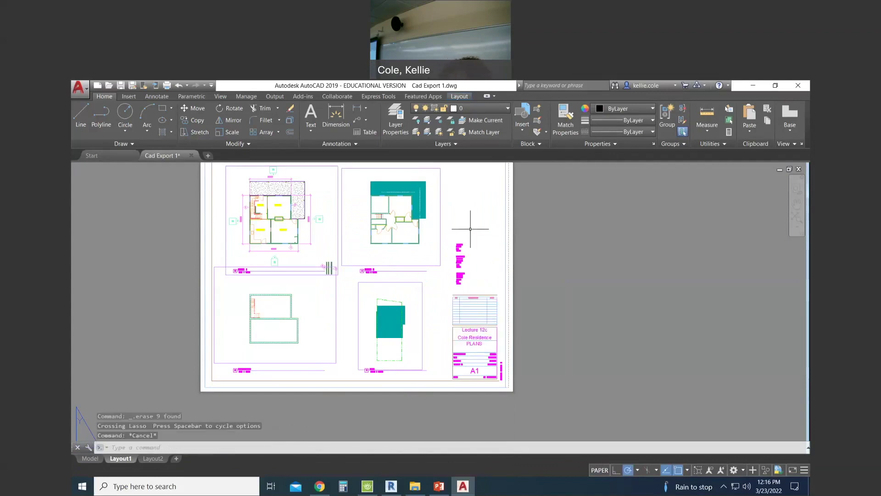
# Step: Erase the remaining consultant text and the revision table from the title block
pyautogui.scroll(6, 519, 267)
pyautogui.scroll(-5, 450, 240)
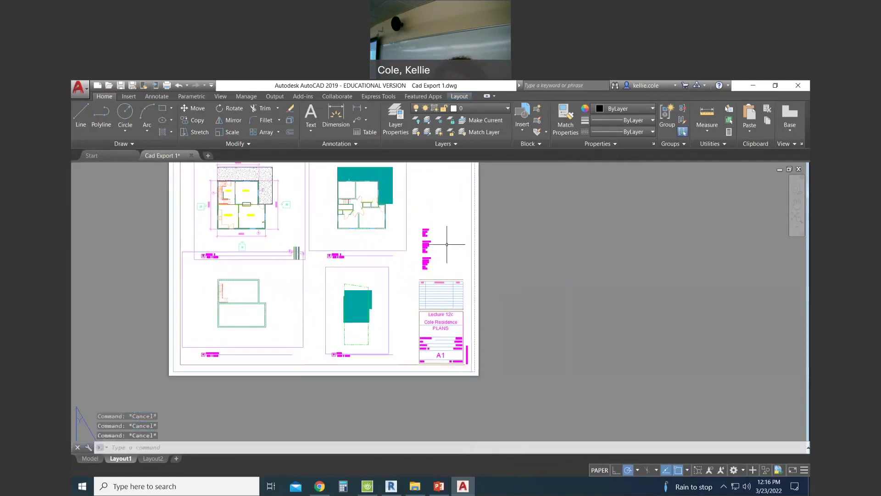
pyautogui.click(415, 219)
pyautogui.click(505, 320)
pyautogui.press('Delete')
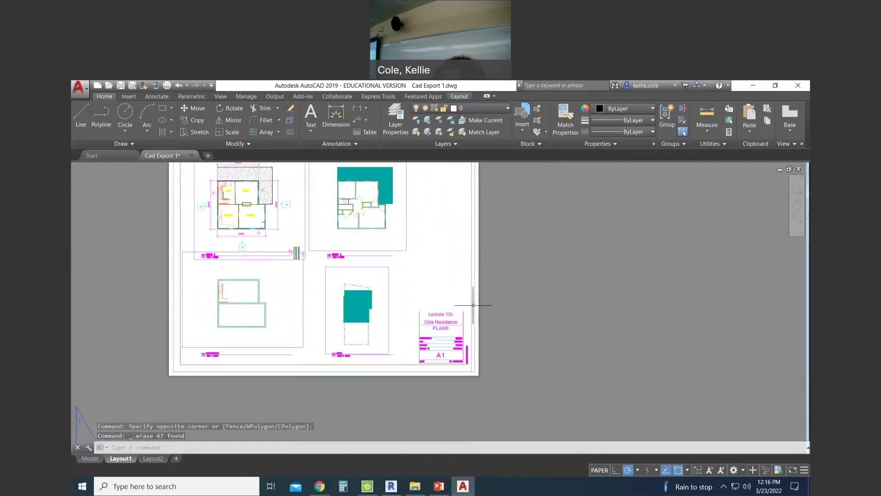
# Step: Erase the "Lecture 12c" text, the PLANS title, the project information rows and the A1 sheet number
pyautogui.scroll(6, 466, 306)
pyautogui.press('Delete')
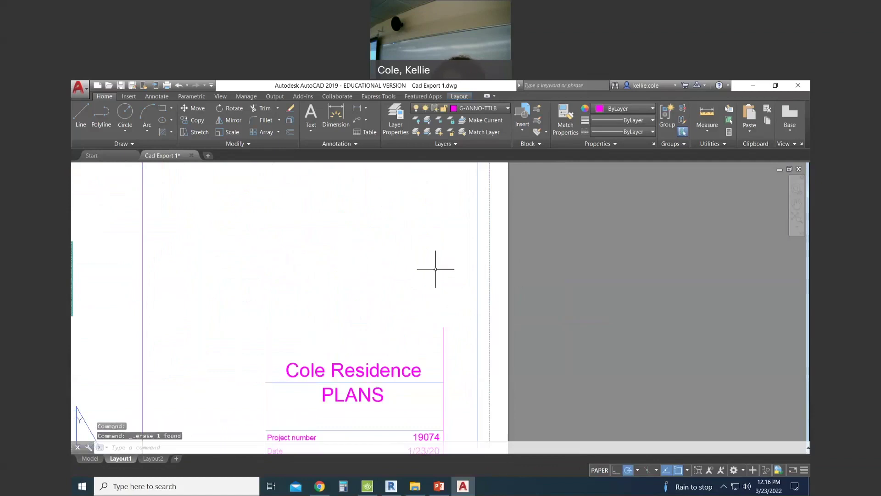
pyautogui.scroll(-5, 419, 234)
pyautogui.scroll(5, 464, 284)
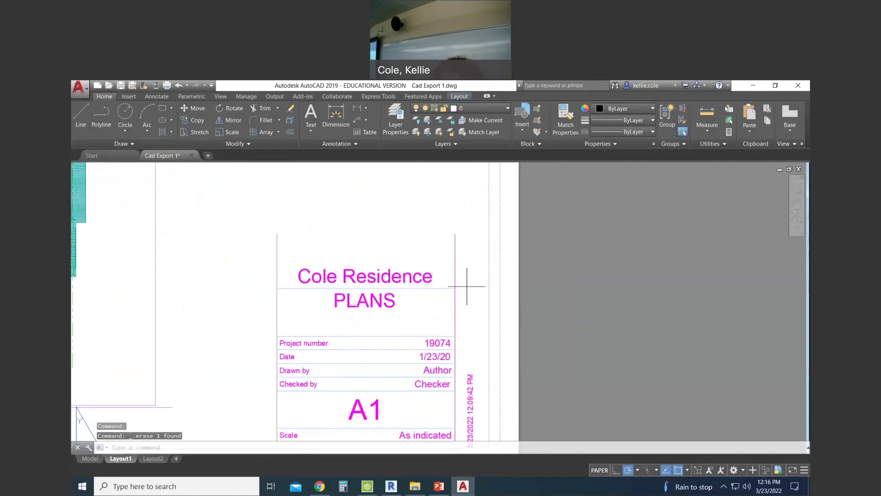
pyautogui.moveTo(467, 286); pyautogui.dragTo(198, 425)
pyautogui.press('Delete')
# Step: Erase the scale row, the vertical date stamp and the bottom border line of the title block
pyautogui.moveTo(481, 371); pyautogui.dragTo(508, 295, button='middle')
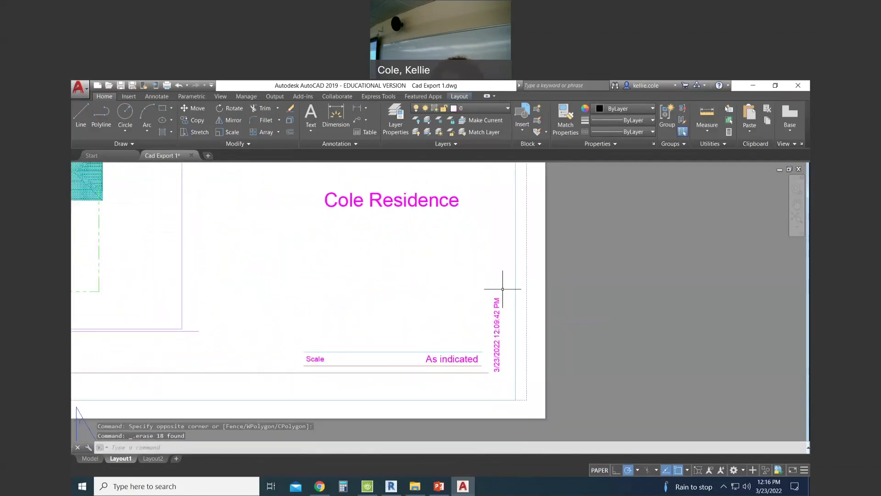
pyautogui.moveTo(507, 295); pyautogui.dragTo(297, 379)
pyautogui.press('Delete')
pyautogui.scroll(-6, 378, 291)
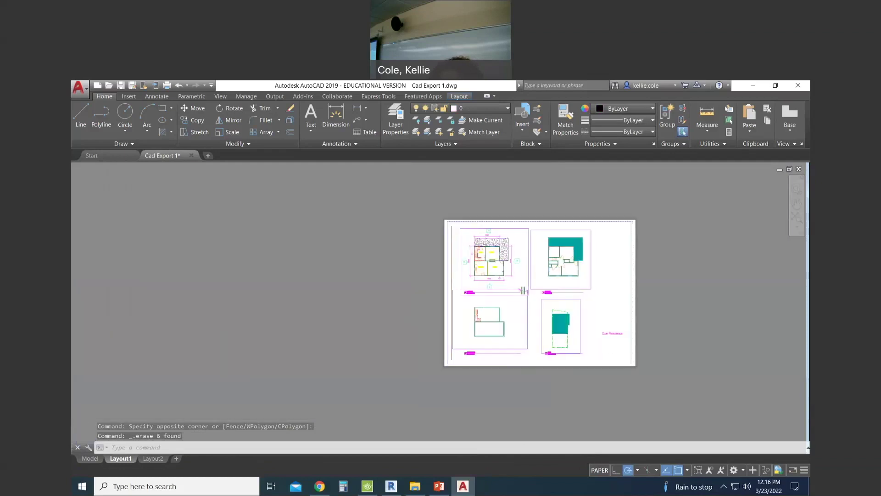
# Step: Erase the leftover vertical border line along the left edge of the layout sheet
pyautogui.scroll(4, 431, 341)
pyautogui.click(426, 329)
pyautogui.click(414, 320)
pyautogui.press('Delete')
pyautogui.scroll(-2, 512, 383)
pyautogui.moveTo(513, 383); pyautogui.dragTo(419, 430, button='middle')
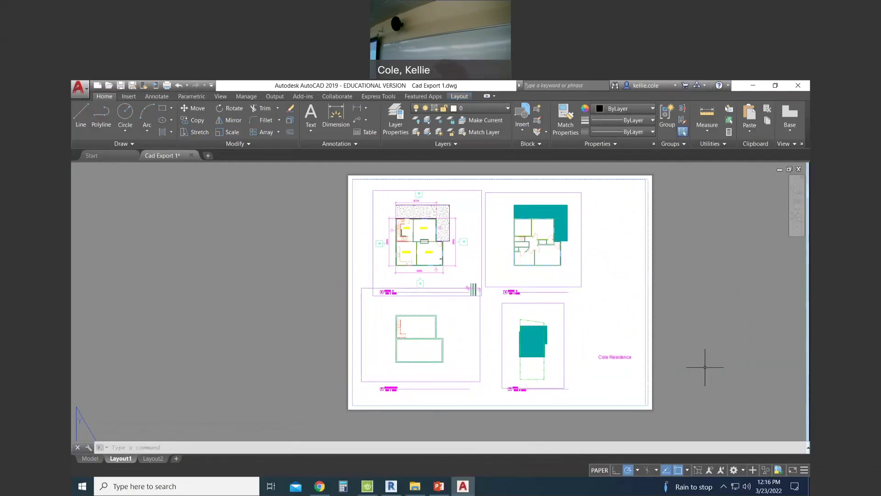
# Step: Add single-line text with the owner's surname, capitalized, near the residence title on the sheet, using the default rotation
pyautogui.write('text')
pyautogui.press('Return')
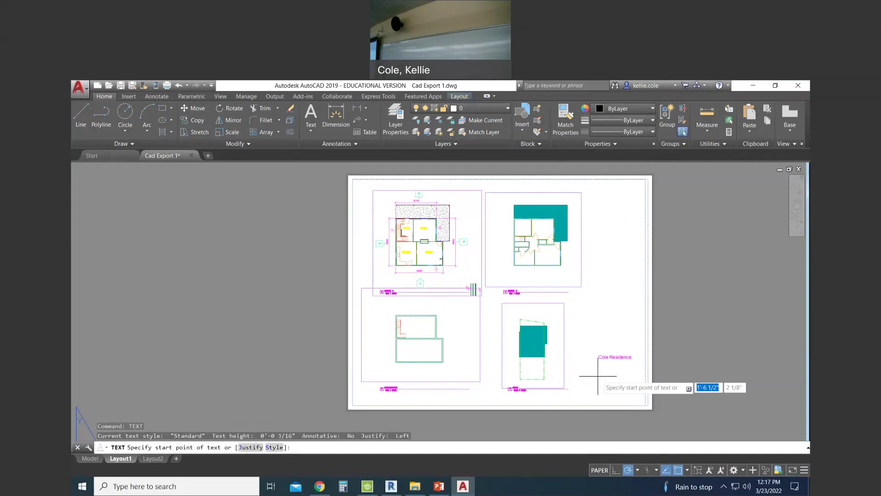
pyautogui.click(598, 383)
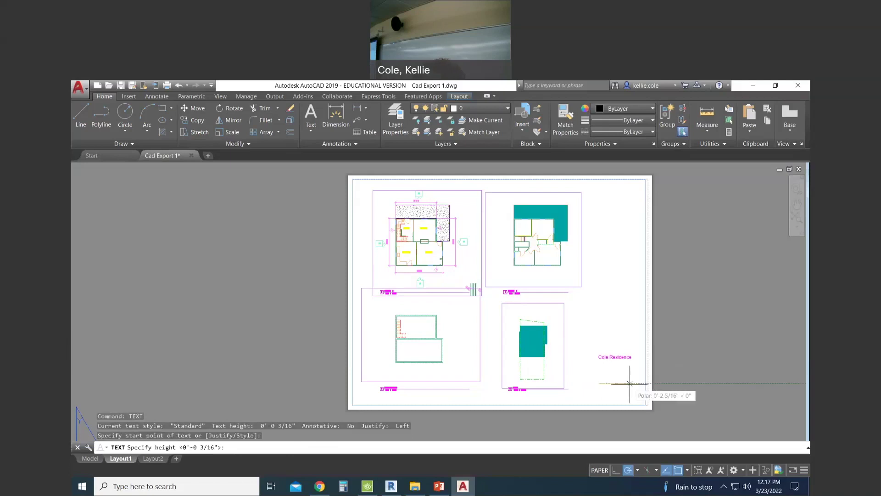
pyautogui.press('Return')
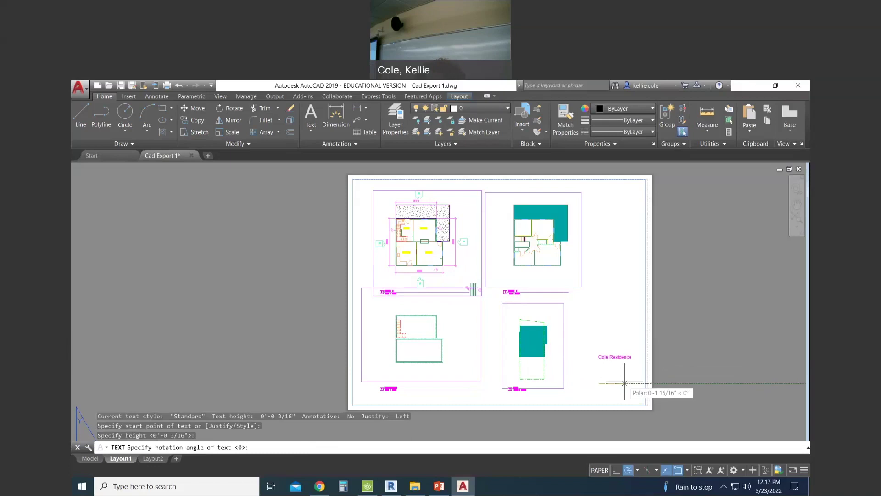
pyautogui.press('Return')
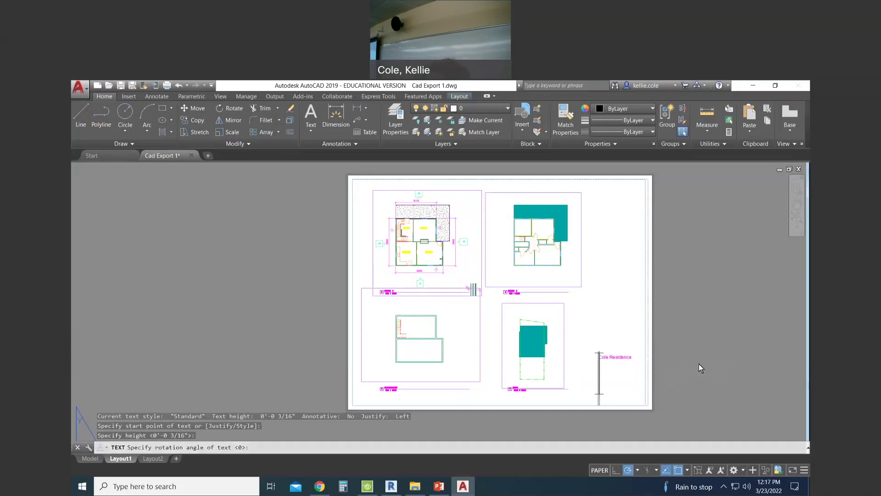
pyautogui.write('cole')
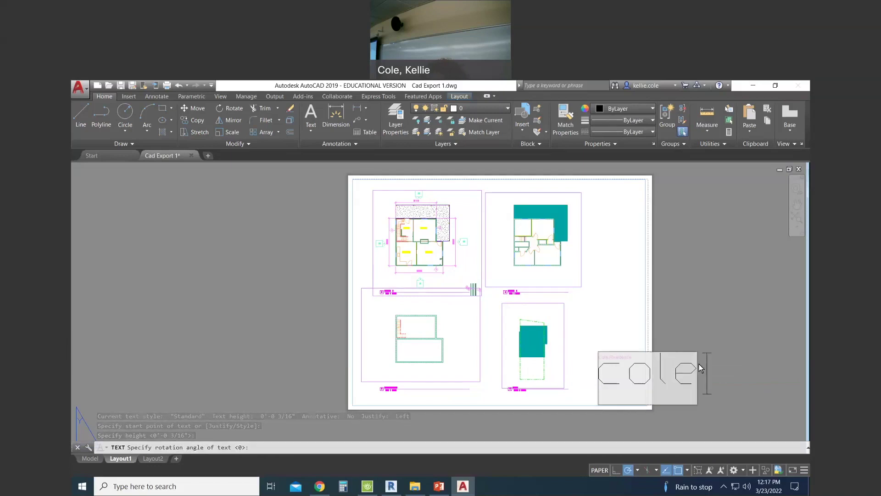
pyautogui.press('BackSpace')
pyautogui.press('BackSpace')
pyautogui.write('le')
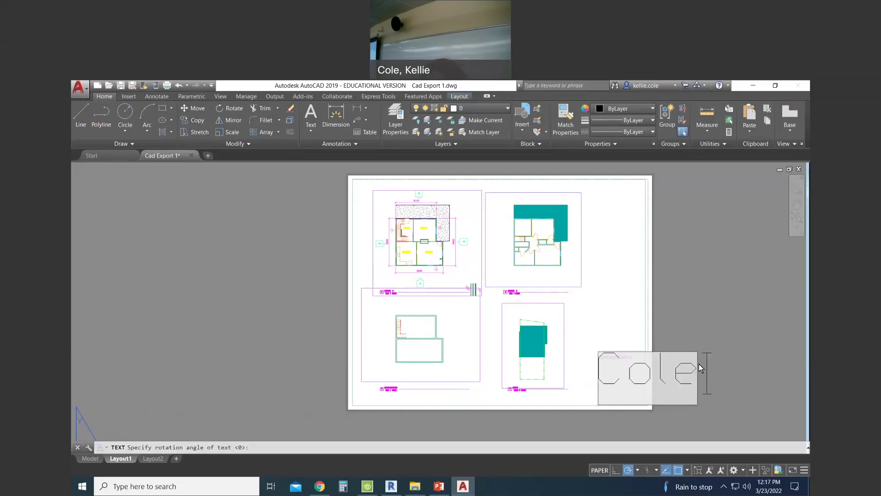
pyautogui.press('Return')
pyautogui.press('Return')
pyautogui.press('Escape')
pyautogui.press('Escape')
# Step: Move the new surname text slightly down so it sits below the residence title
pyautogui.click(684, 390)
pyautogui.write('m')
pyautogui.press('Return')
pyautogui.click(688, 379)
pyautogui.moveTo(690, 405); pyautogui.dragTo(689, 350, button='middle')
pyautogui.click(695, 335)
pyautogui.press('Escape')
pyautogui.press('Escape')
pyautogui.press('Escape')
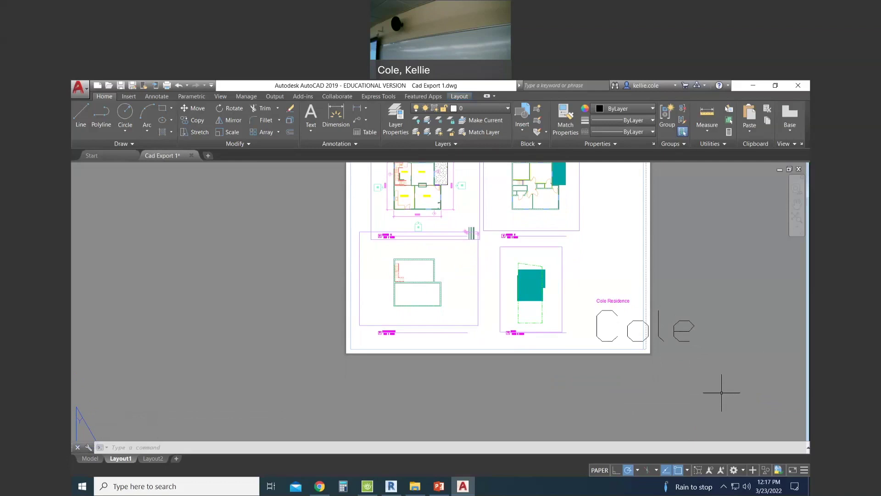
pyautogui.click(721, 393)
pyautogui.click(623, 303)
pyautogui.write('SCALE')
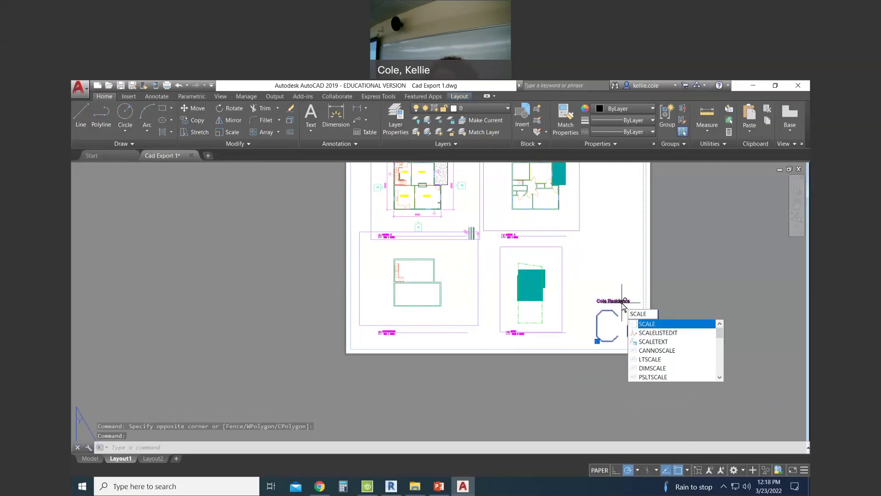
pyautogui.press('Escape')
pyautogui.press('Escape')
# Step: Scale the surname text down from its lower-left corner to roughly match the residence title's size
pyautogui.click(594, 331)
pyautogui.click(639, 306)
pyautogui.write('SCALE')
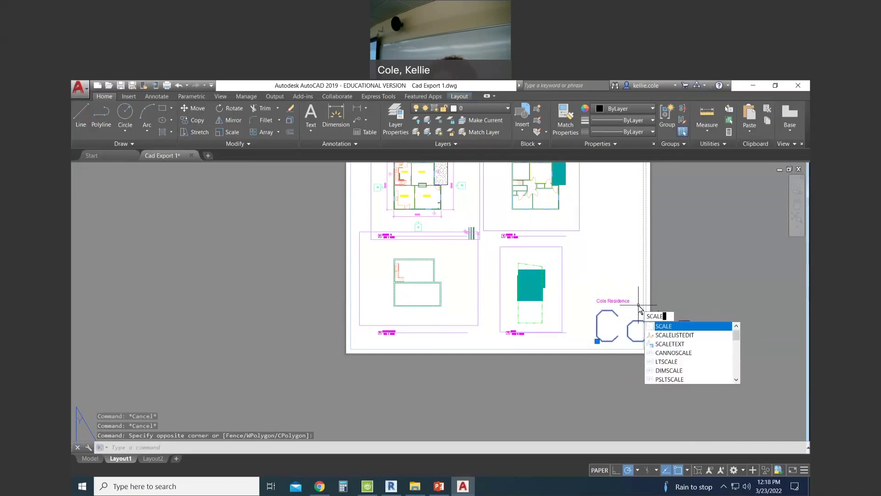
pyautogui.press('Return')
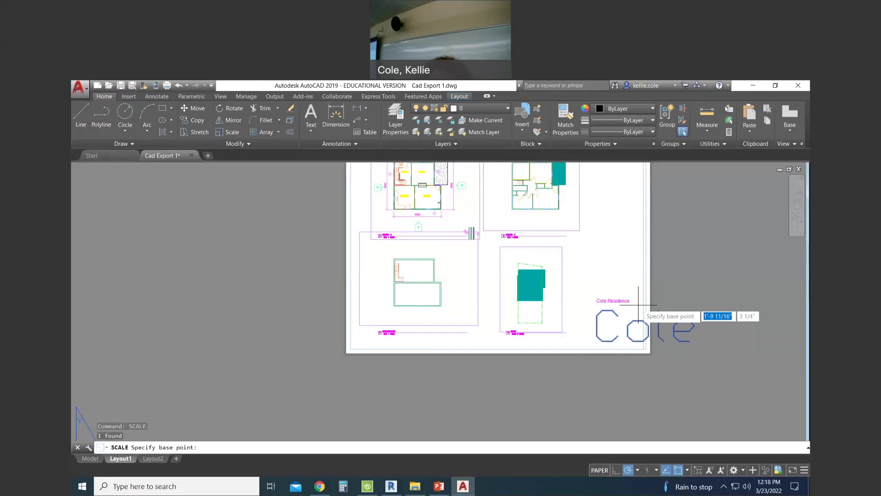
pyautogui.click(599, 342)
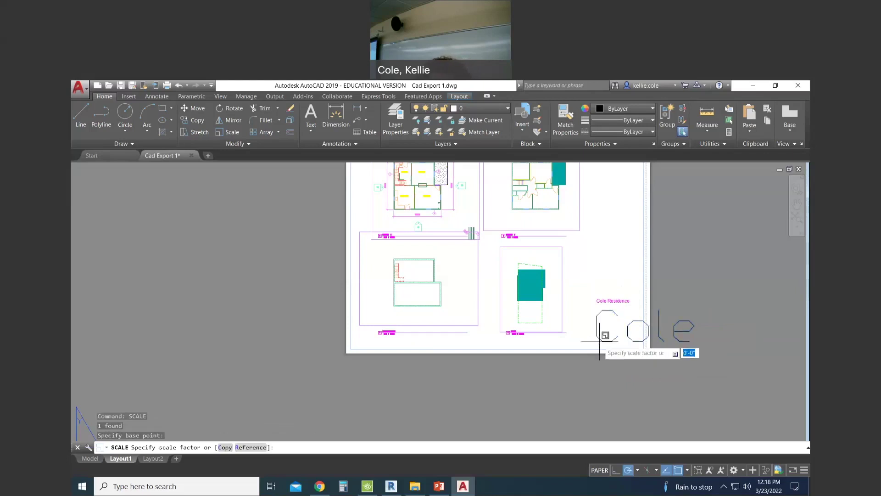
pyautogui.scroll(5, 608, 342)
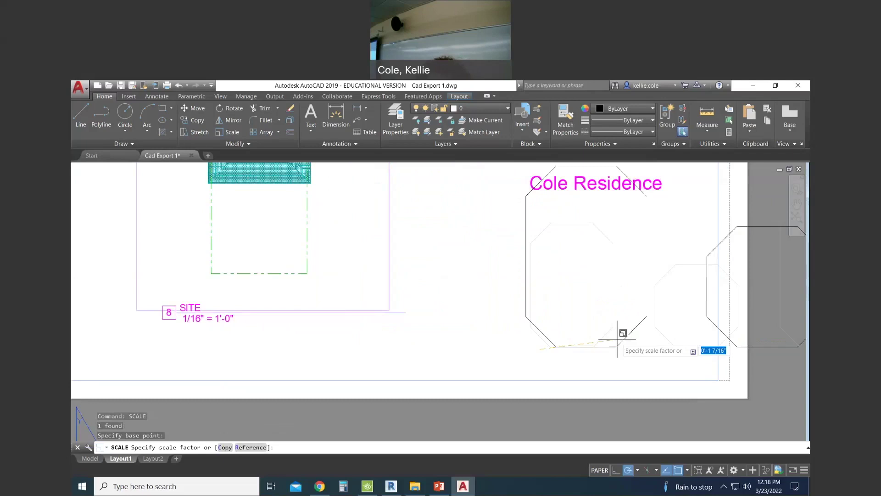
pyautogui.click(569, 345)
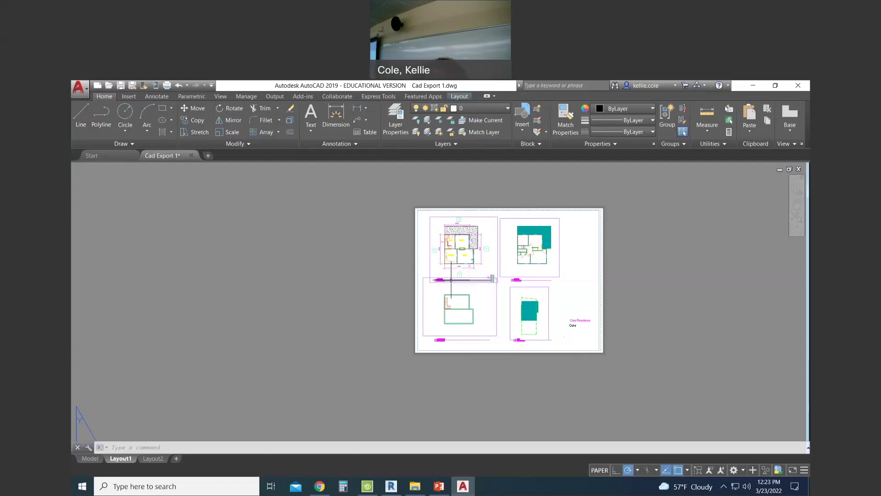
# Step: Inspect the foundation plan in the layout and switch to model space
pyautogui.scroll(5, 463, 312)
pyautogui.scroll(-2, 448, 311)
pyautogui.scroll(3, 404, 289)
pyautogui.scroll(-2, 412, 297)
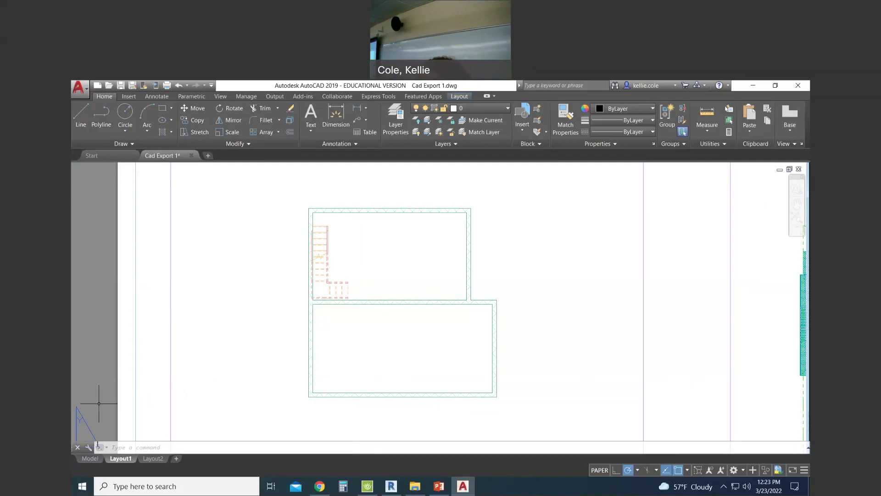
pyautogui.click(90, 459)
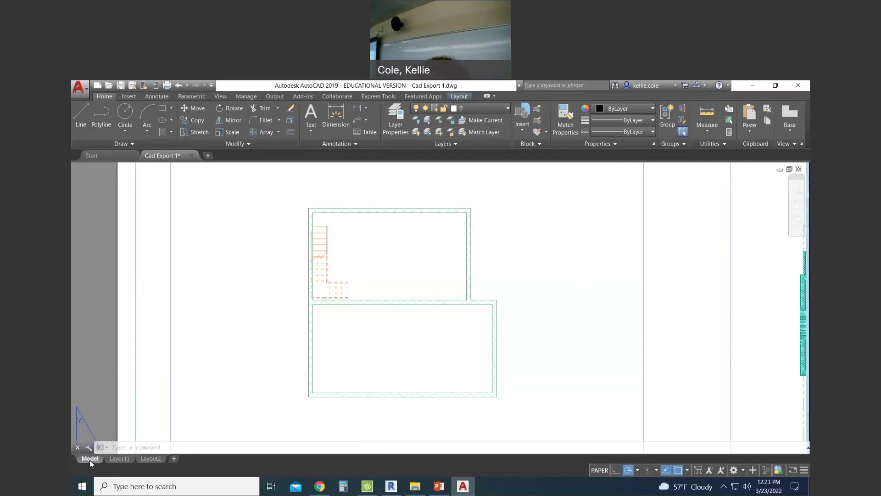
pyautogui.moveTo(309, 257); pyautogui.dragTo(368, 215, button='middle')
pyautogui.moveTo(240, 256); pyautogui.dragTo(250, 257, button='middle')
pyautogui.scroll(2, 211, 275)
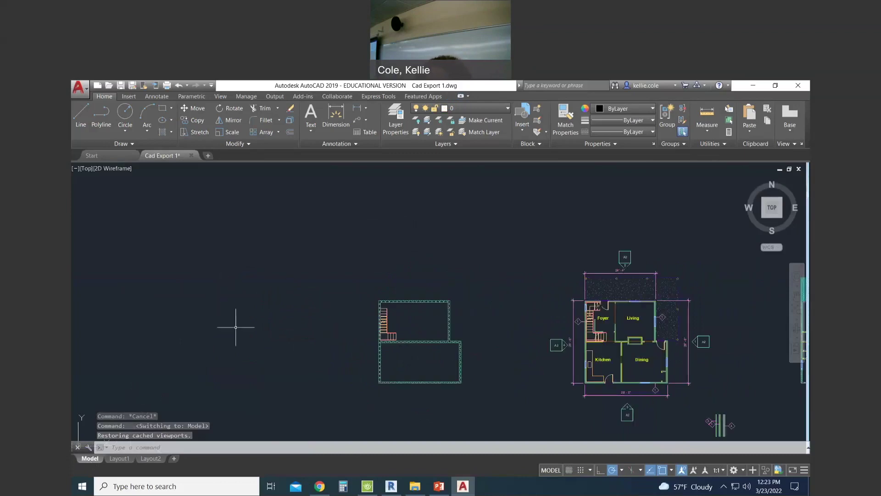
pyautogui.moveTo(270, 331); pyautogui.dragTo(306, 299, button='middle')
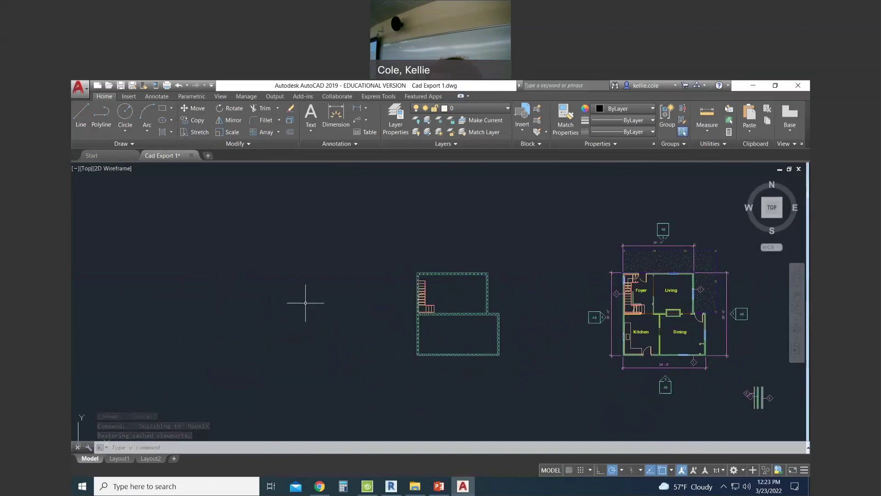
# Step: Draw a vertical line about 25'-3" long in the empty area to the left of the foundation plan
pyautogui.write('l')
pyautogui.press('Return')
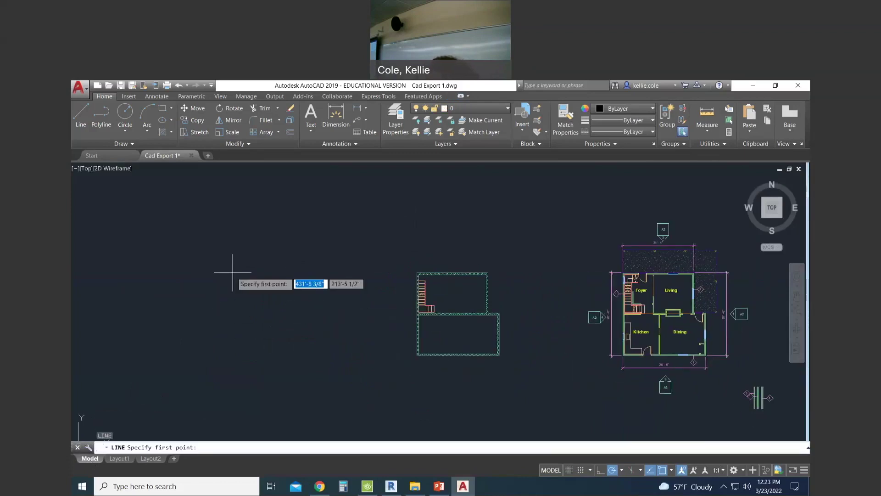
pyautogui.click(217, 281)
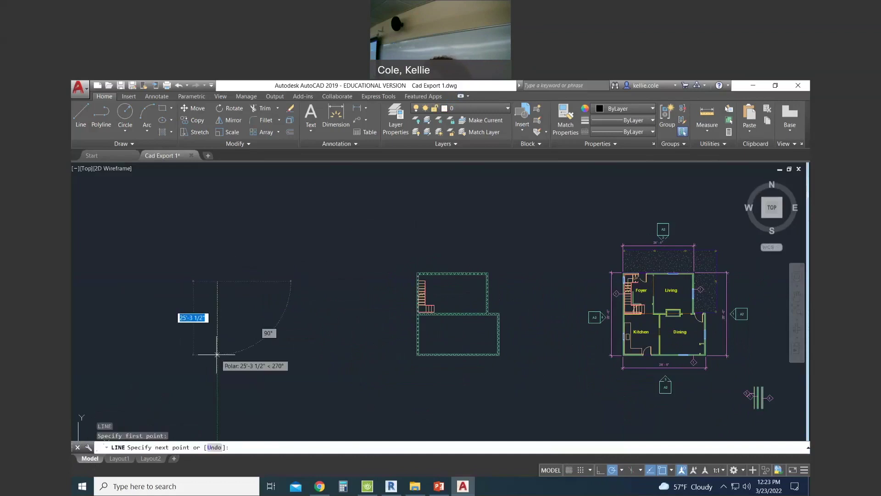
pyautogui.click(217, 354)
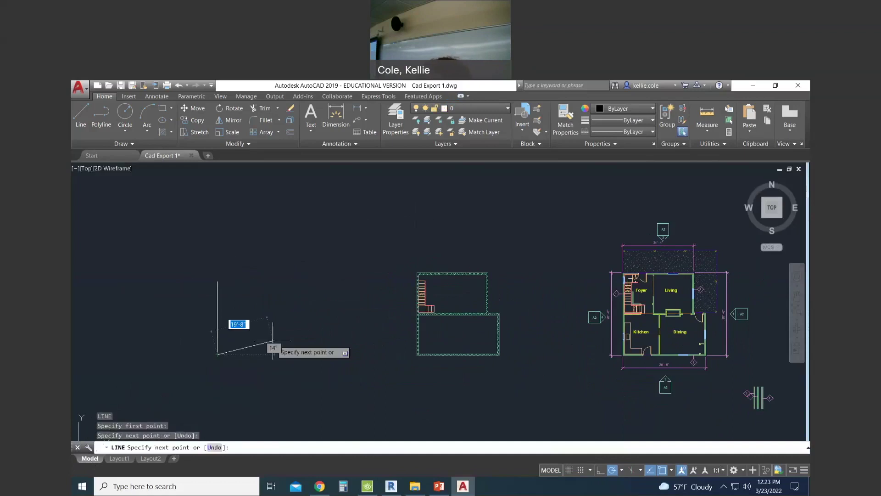
pyautogui.press('Escape')
pyautogui.press('Escape')
pyautogui.press('Escape')
pyautogui.moveTo(261, 308); pyautogui.dragTo(291, 299, button='middle')
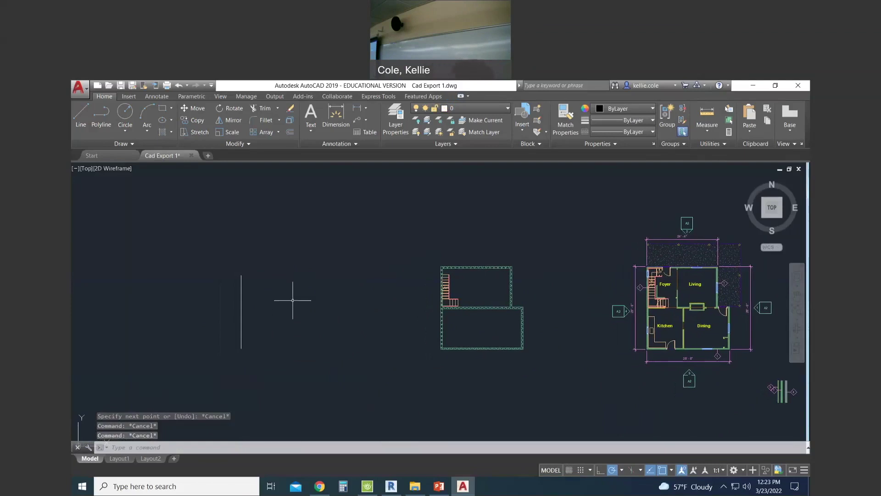
# Step: Switch to PowerPoint to view the "AutoCad for Laser Cutter" slide beside the drawing, and return to AutoCAD at full window size
pyautogui.hotkey('alt', 'Tab')
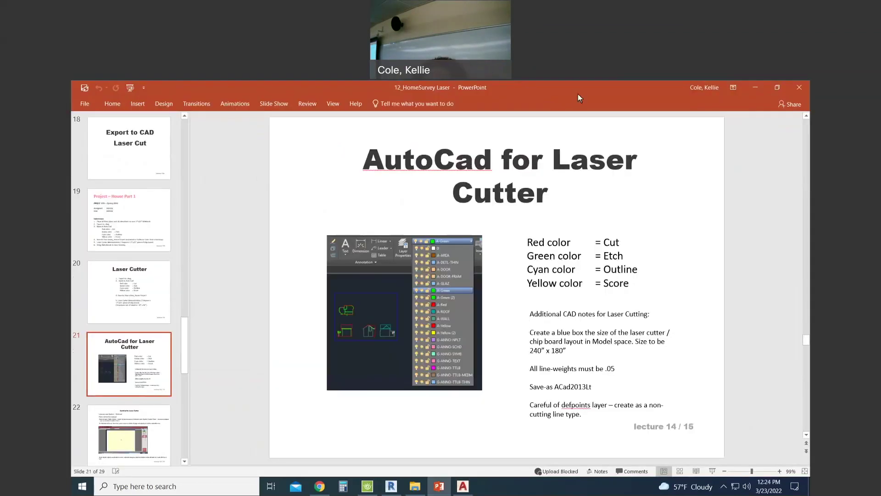
pyautogui.press('super+Right')
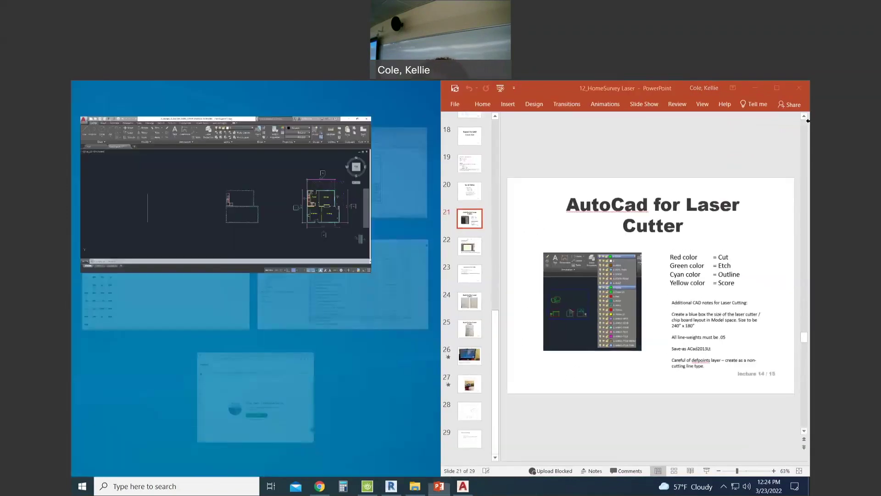
pyautogui.click(150, 153)
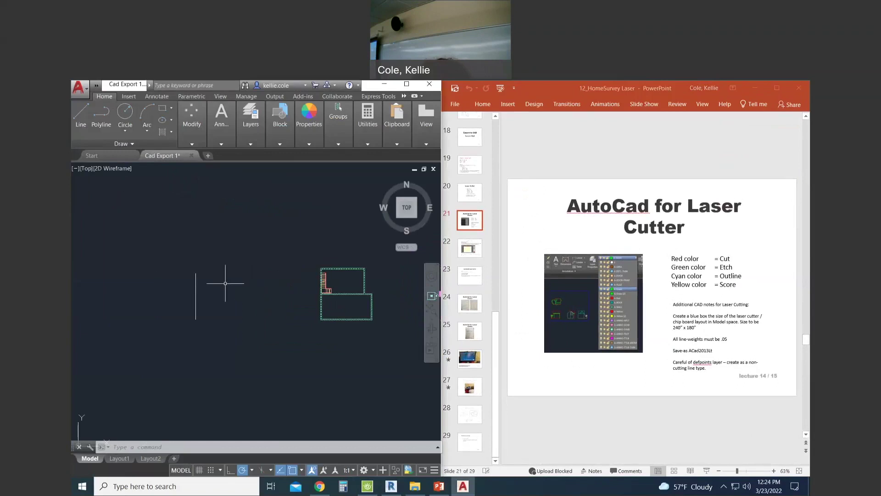
pyautogui.moveTo(236, 272); pyautogui.dragTo(213, 292, button='middle')
pyautogui.press('super+Up')
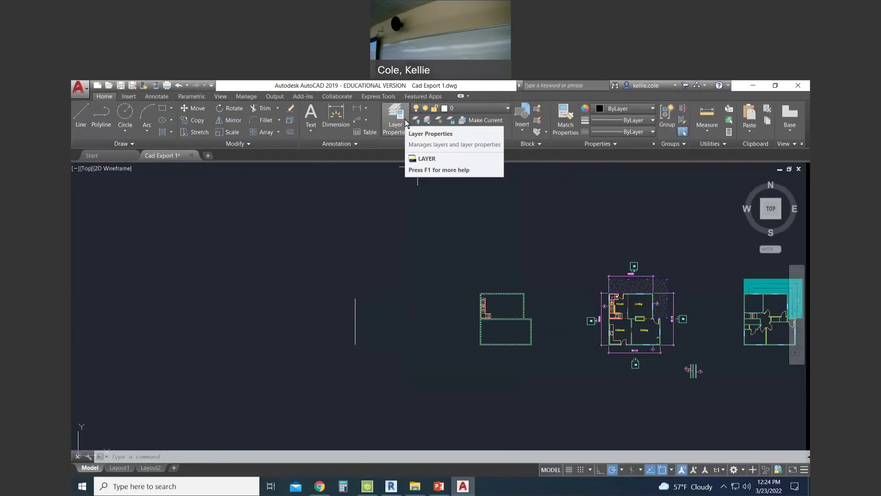
# Step: Create a new layer named 1-red in the Layer Properties Manager
pyautogui.click(403, 121)
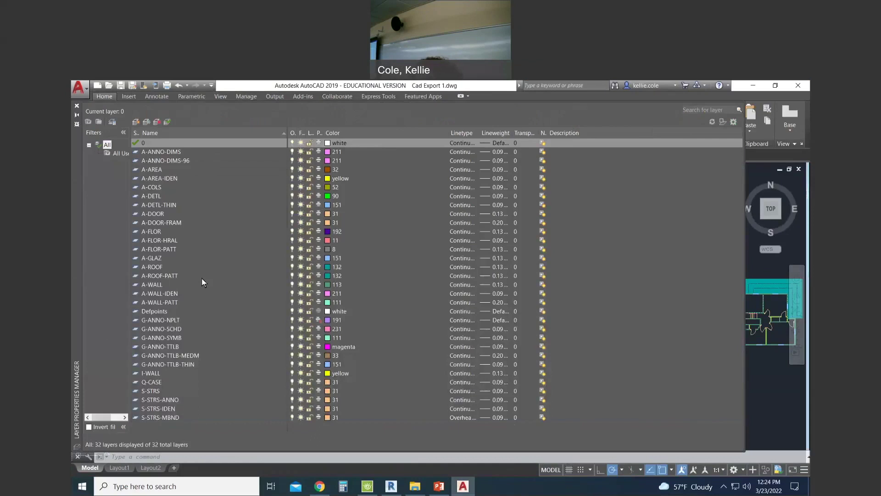
pyautogui.click(217, 338)
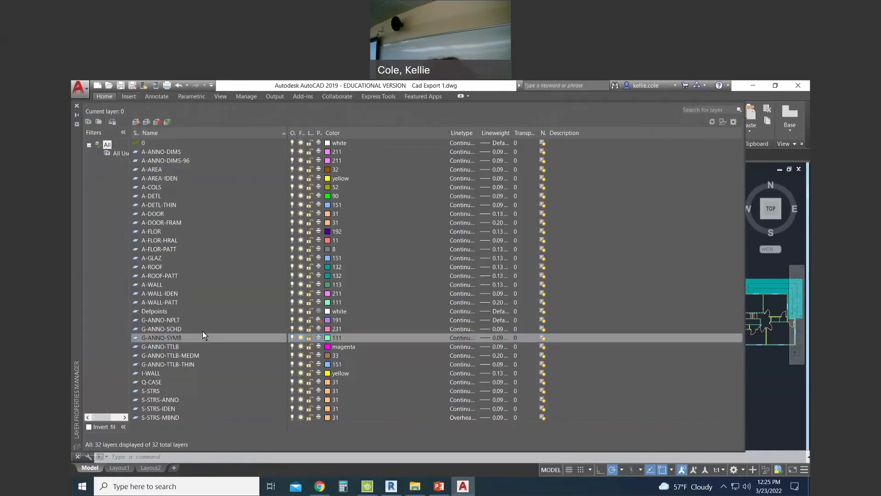
pyautogui.press('alt')
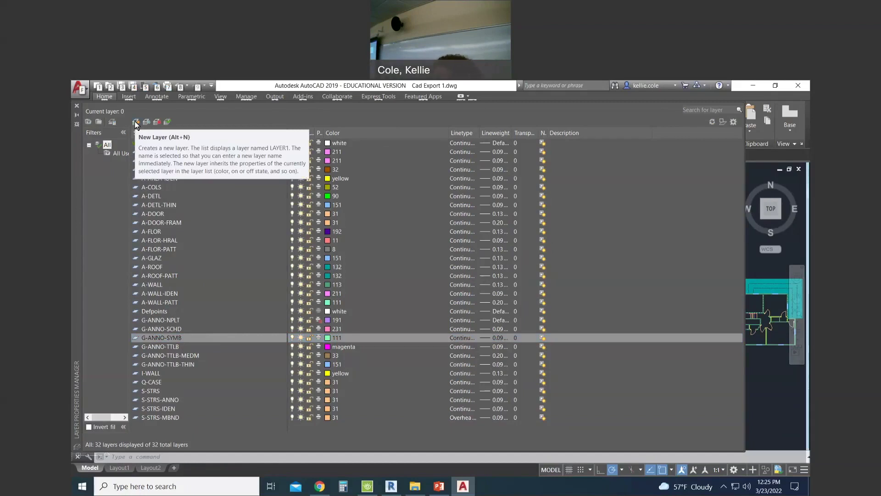
pyautogui.hotkey('alt', 'n')
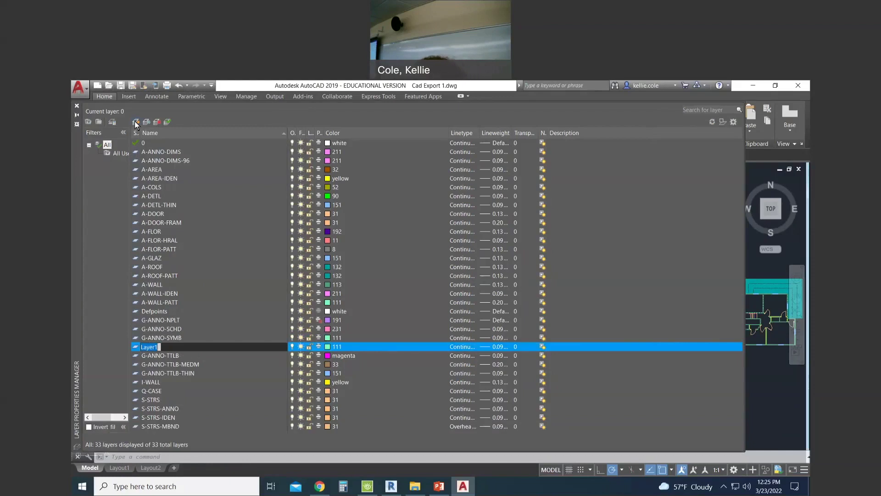
pyautogui.write('1-red')
pyautogui.press('Return')
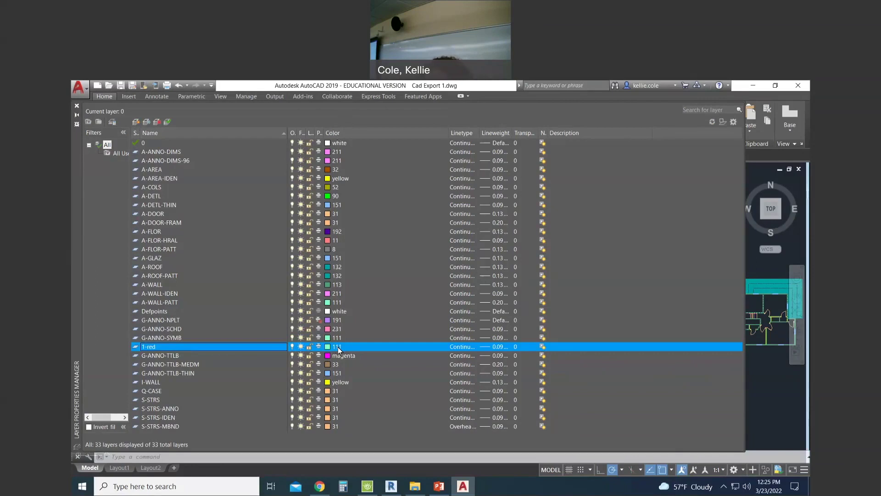
# Step: Set the 1-red layer's color to index color red
pyautogui.click(329, 347)
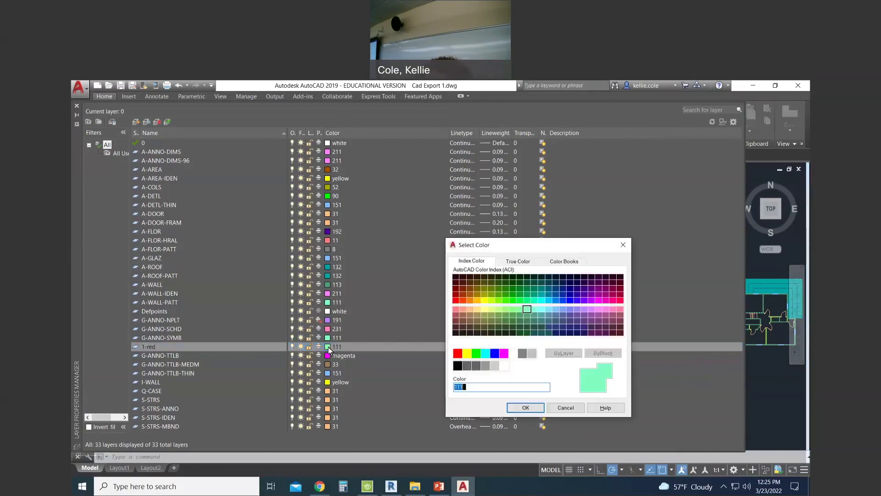
pyautogui.click(457, 353)
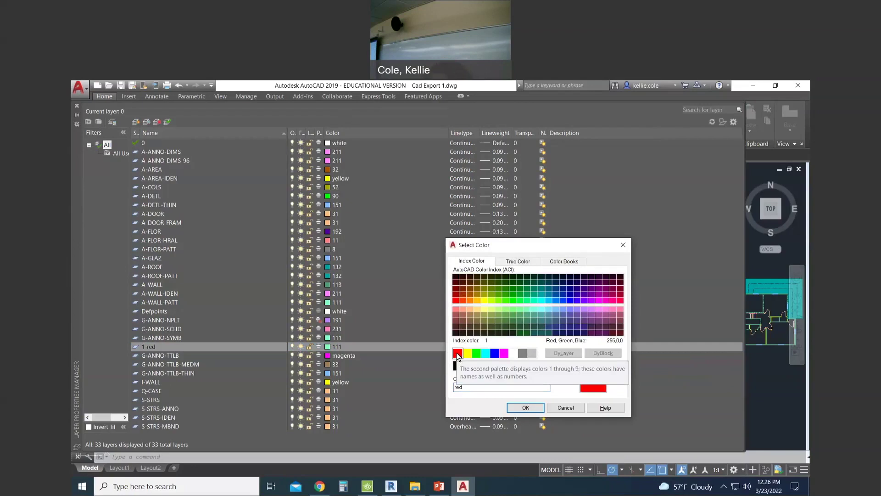
pyautogui.click(528, 407)
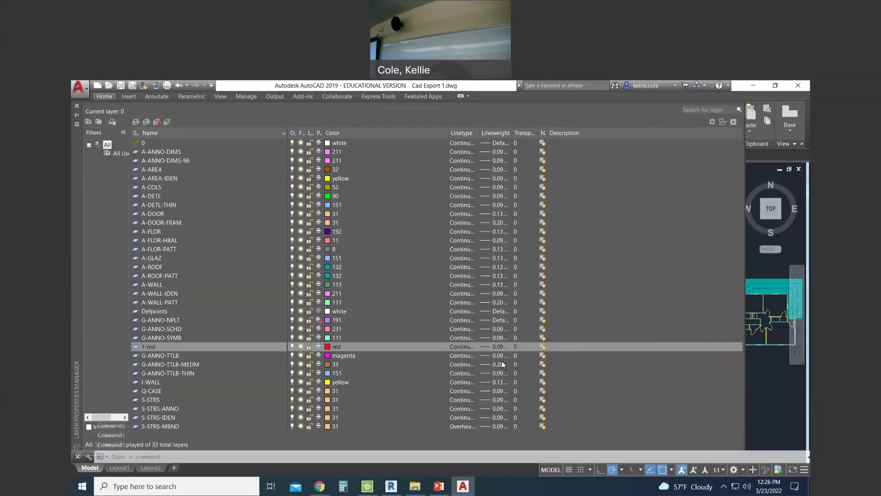
# Step: Set the 1-red layer's lineweight to 0.05 mm, checking the lineweight rule on the PowerPoint laser cutter slide
pyautogui.click(496, 346)
pyautogui.click(496, 346)
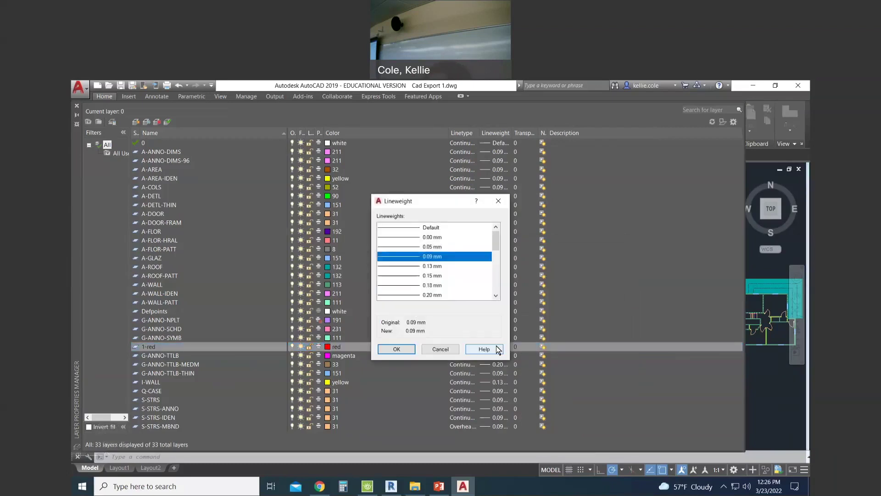
pyautogui.click(439, 487)
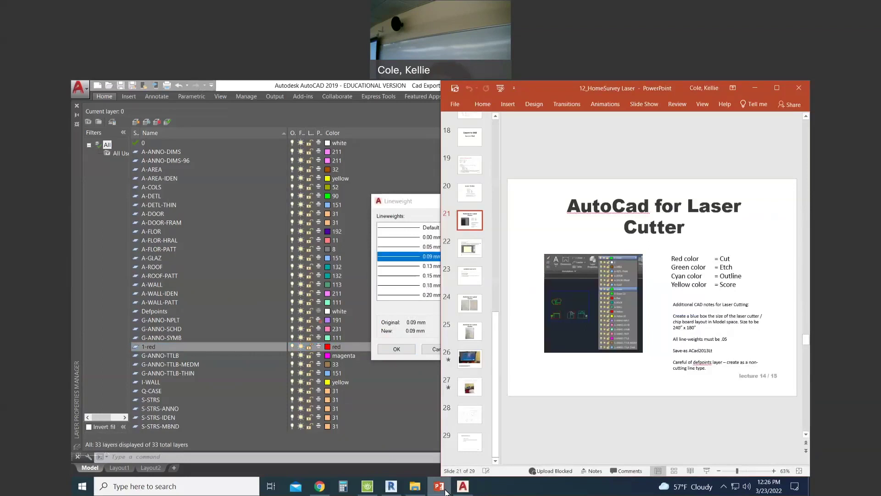
pyautogui.moveTo(730, 338); pyautogui.dragTo(661, 338)
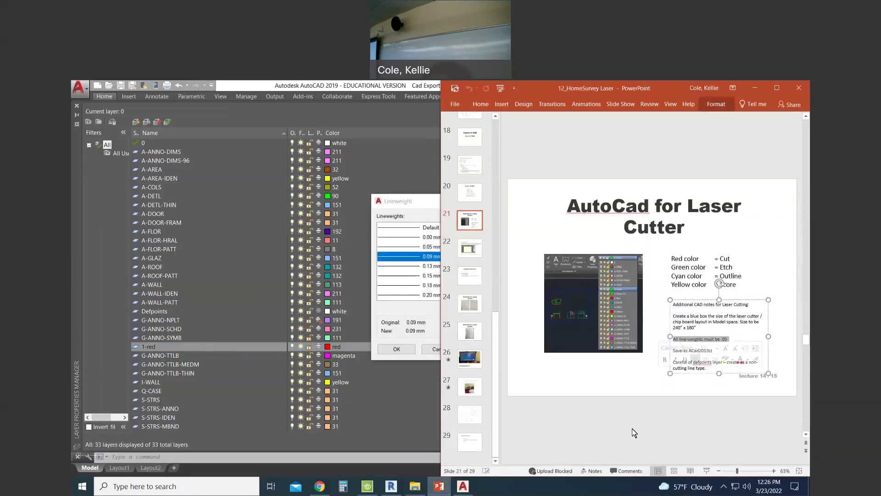
pyautogui.click(409, 247)
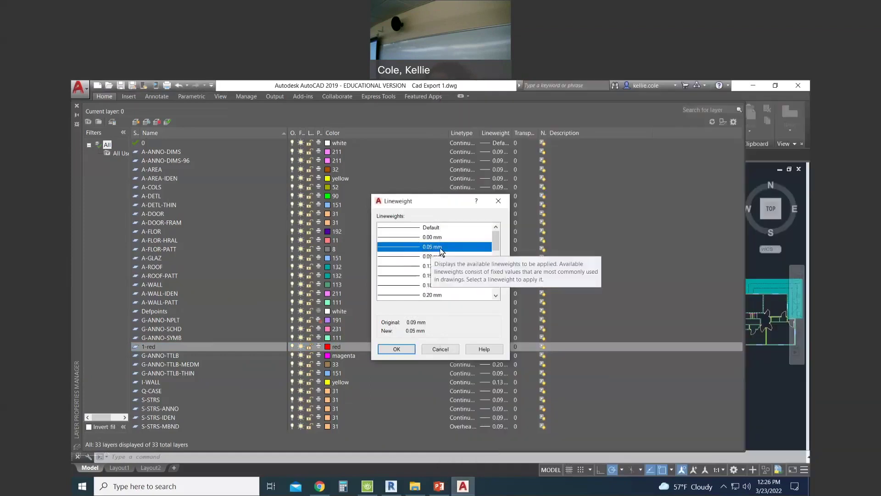
pyautogui.click(438, 487)
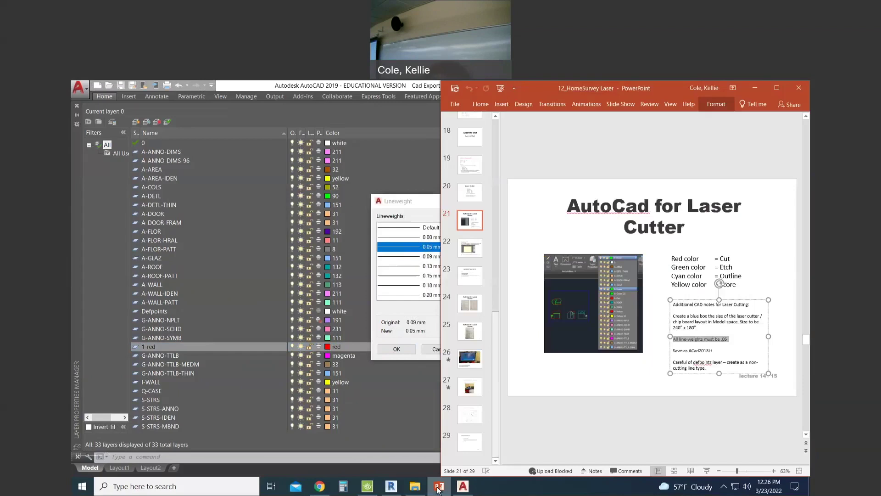
pyautogui.click(439, 248)
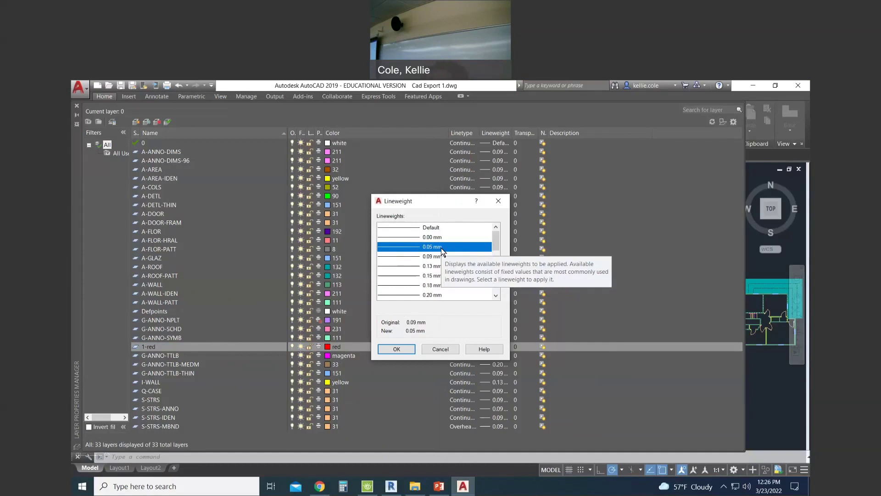
pyautogui.click(404, 352)
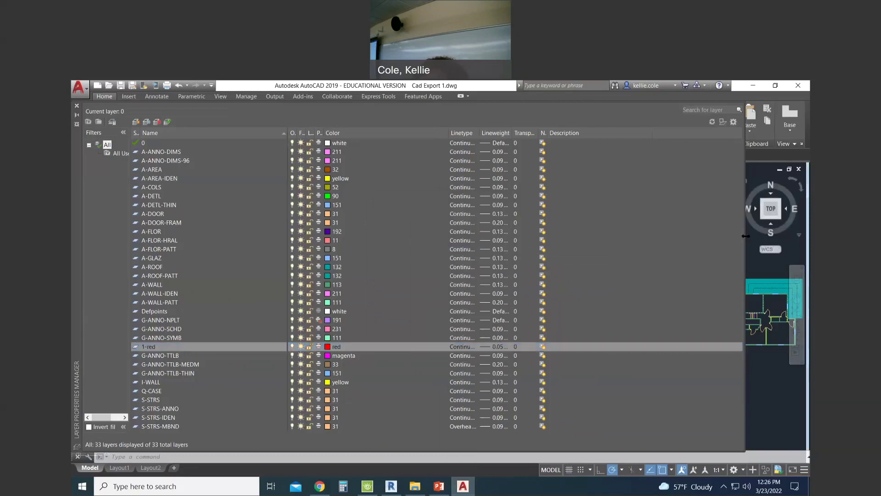
# Step: Narrow the Layer Properties Manager, check the color meanings on the PowerPoint slide, and rename the 1-red layer as 1-red-cut
pyautogui.moveTo(746, 236); pyautogui.dragTo(511, 236)
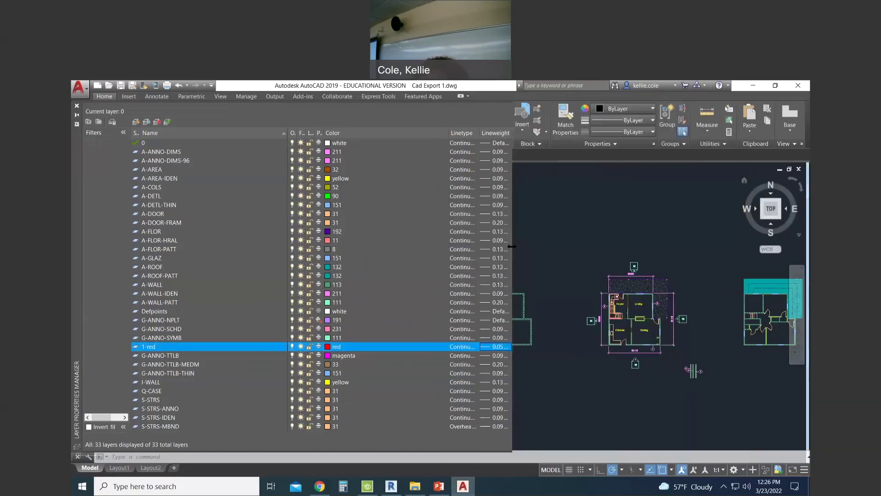
pyautogui.click(439, 489)
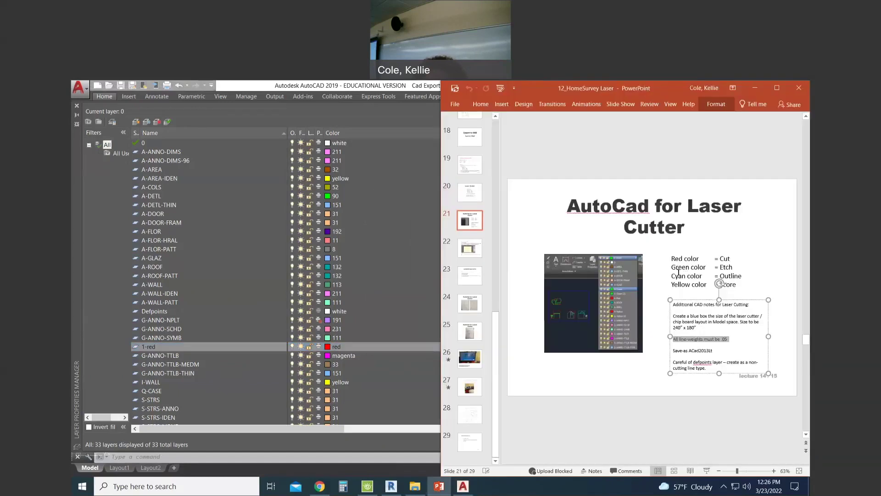
pyautogui.click(759, 269)
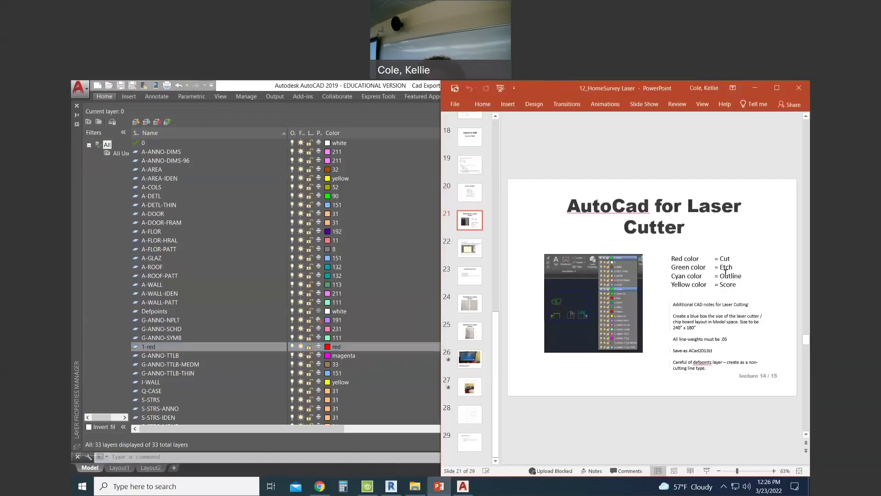
pyautogui.click(157, 346)
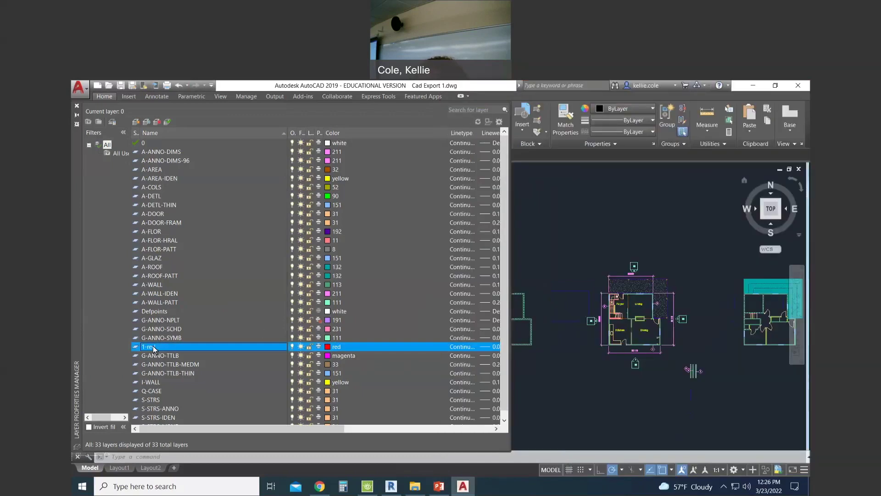
pyautogui.rightClick(155, 349)
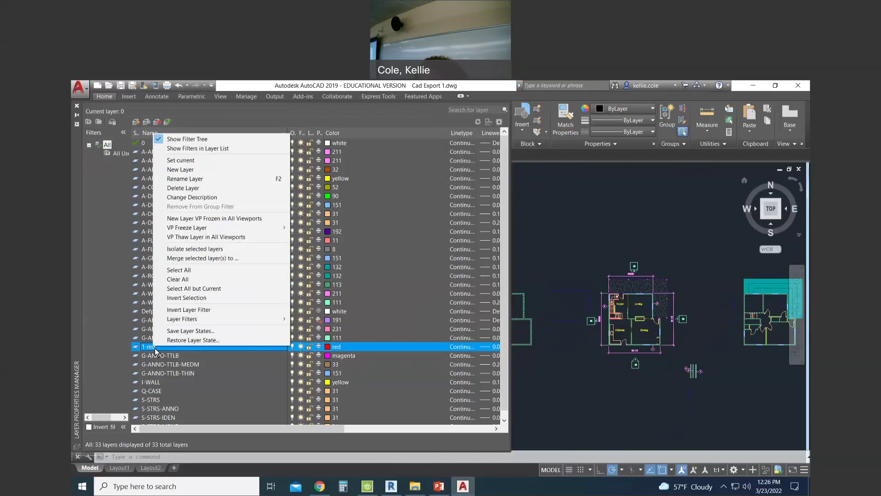
pyautogui.click(193, 179)
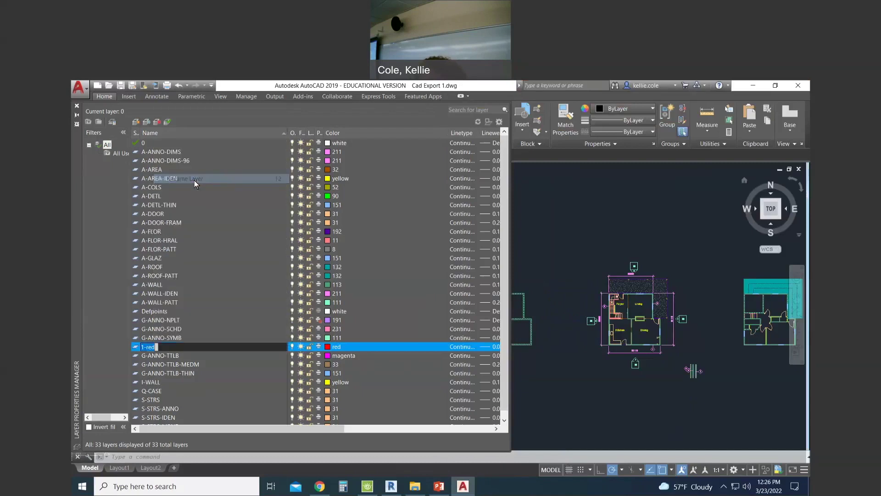
pyautogui.click(155, 345)
pyautogui.write('-cut')
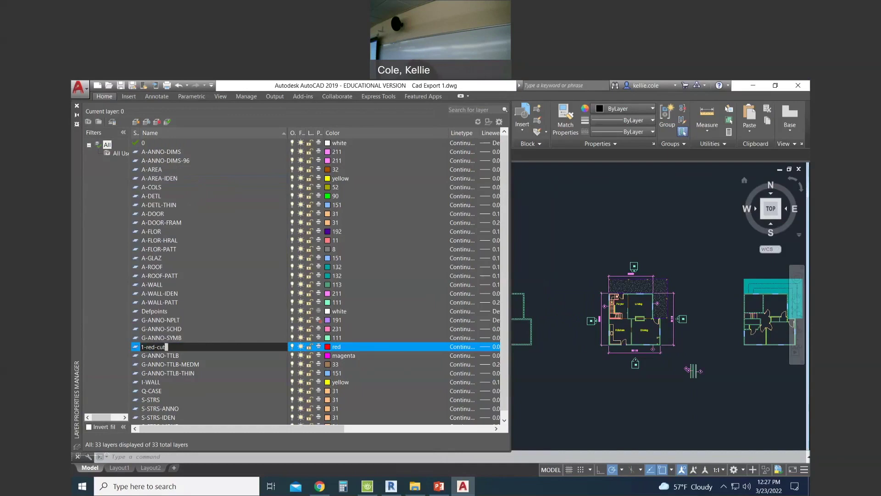
pyautogui.press('Return')
# Step: Create a new layer named 1-green-etch, matching the green entry on the laser cutter slide
pyautogui.press('Return')
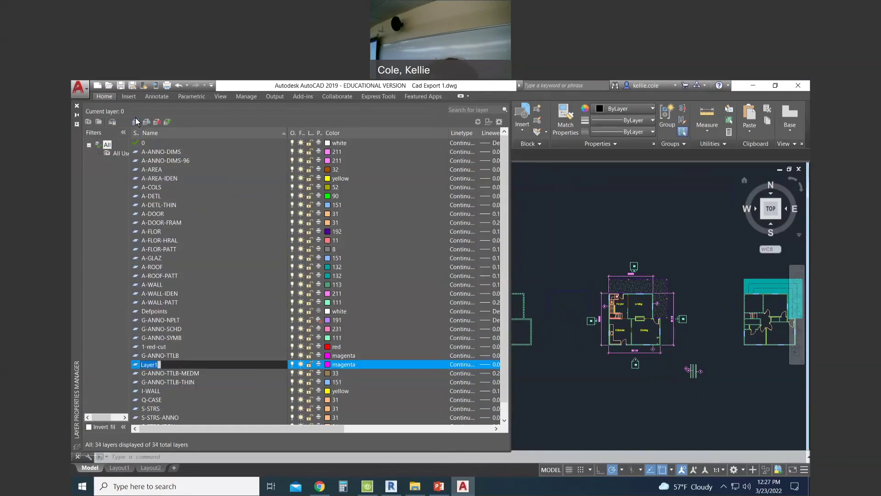
pyautogui.write('1-green-')
pyautogui.hotkey('alt', 'Tab')
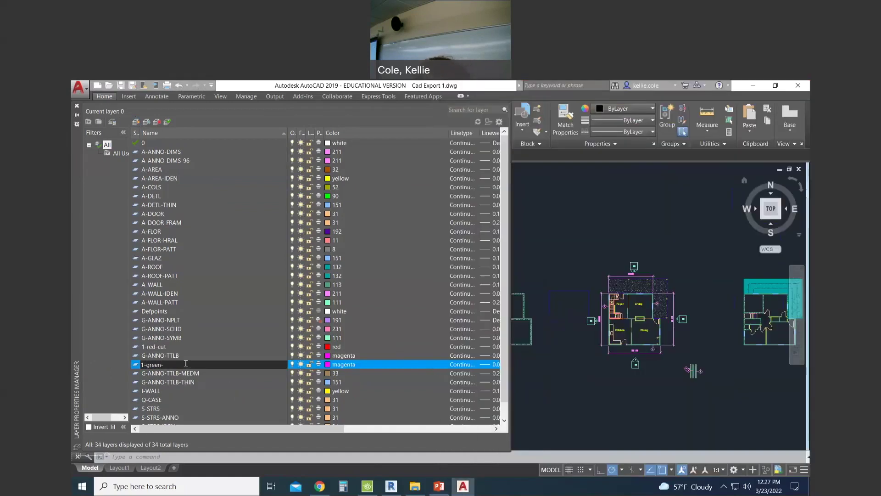
pyautogui.hotkey('alt', 'Tab')
pyautogui.write('etch')
pyautogui.press('Return')
# Step: Create a new layer named 1-cyan-outline, checking the slide for the purpose assigned to cyan
pyautogui.click(137, 122)
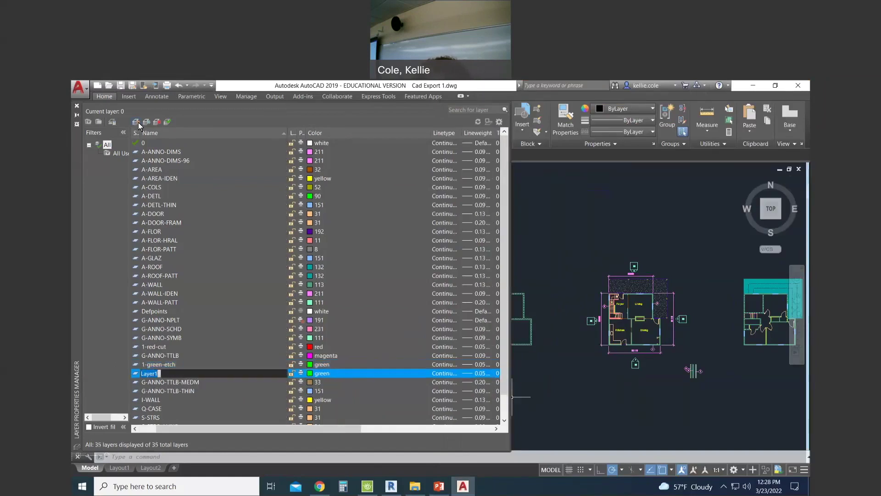
pyautogui.write('1-cyan-')
pyautogui.click(437, 489)
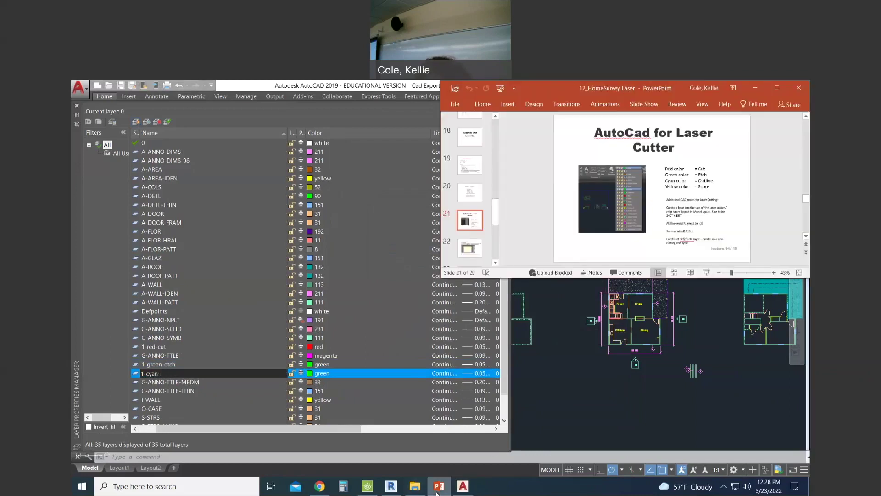
pyautogui.click(438, 486)
pyautogui.write('out')
pyautogui.write('line')
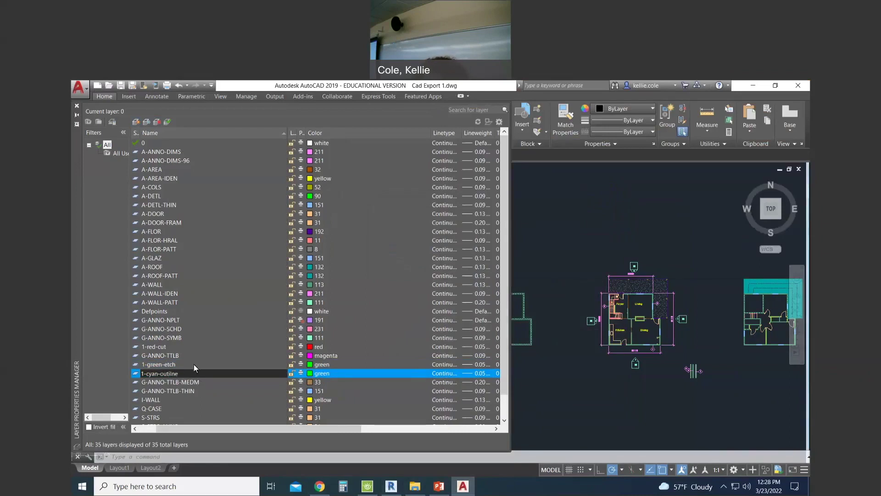
# Step: Set the 1-cyan-outline layer's color to index color cyan
pyautogui.click(309, 373)
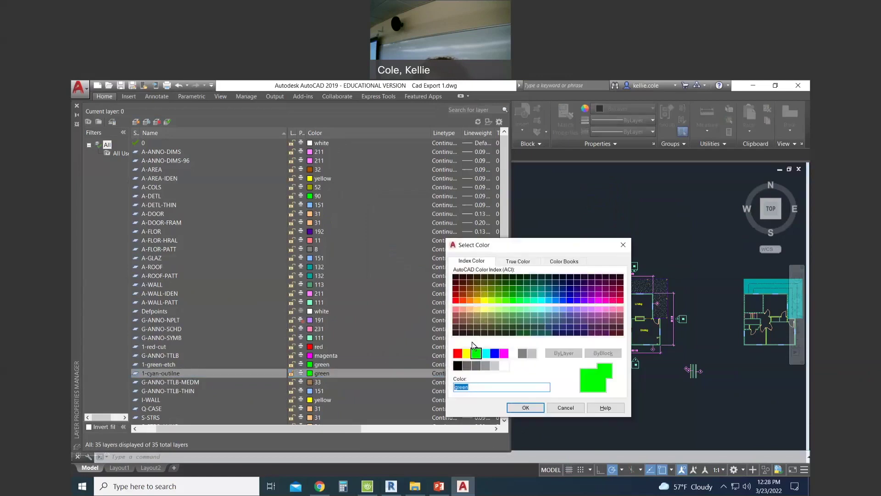
pyautogui.click(487, 352)
pyautogui.click(528, 406)
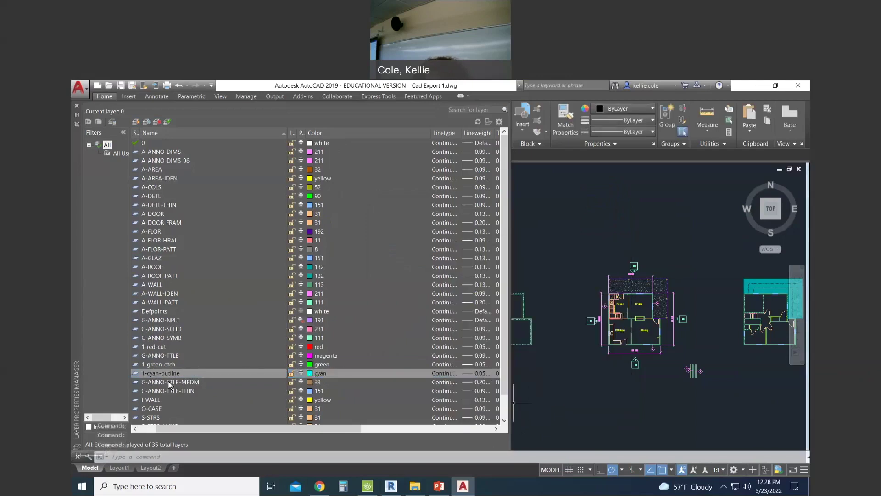
# Step: Create a new layer named 1-yellow-Score, checking the slide for the purpose assigned to yellow
pyautogui.click(136, 123)
pyautogui.write('1-')
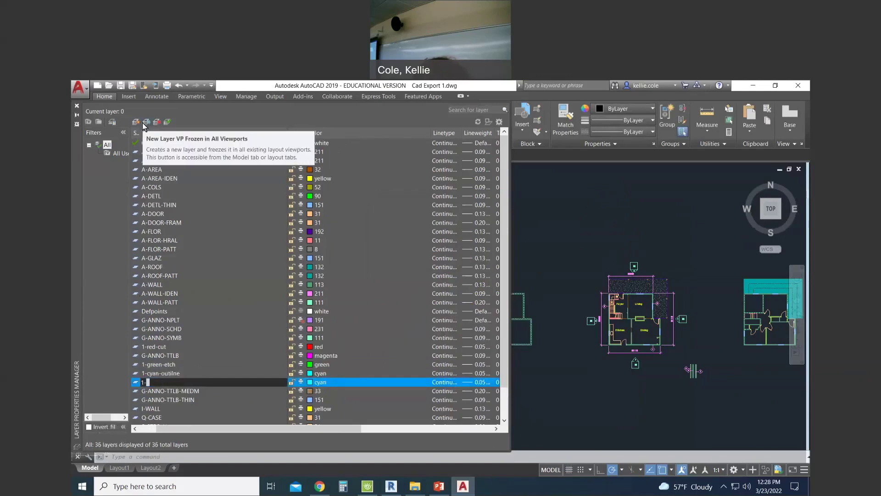
pyautogui.click(439, 485)
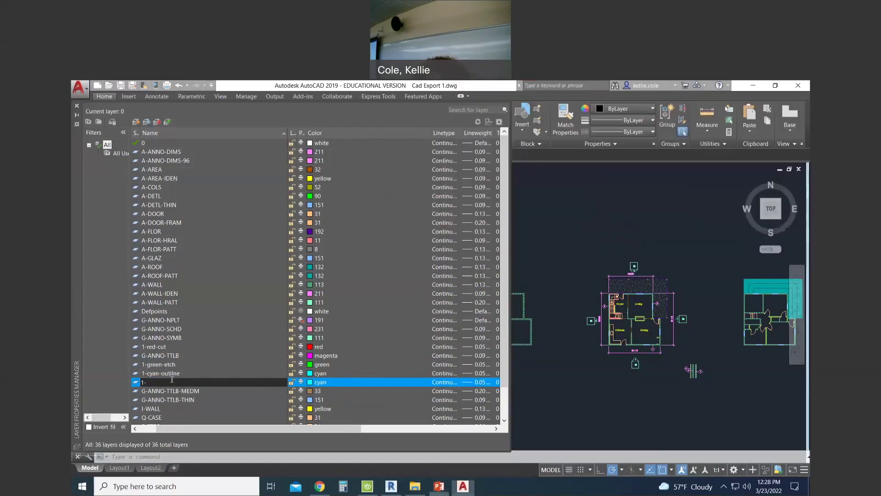
pyautogui.click(172, 380)
pyautogui.write('yellow-out')
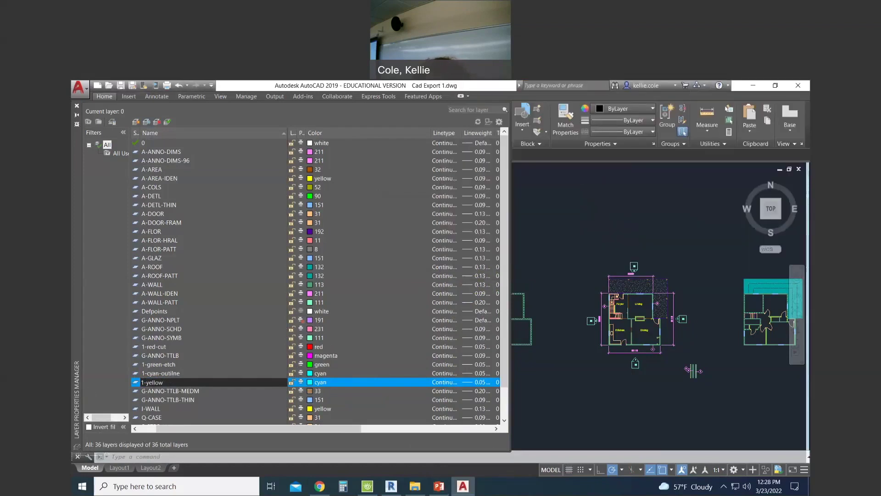
pyautogui.press('BackSpace')
pyautogui.press('BackSpace')
pyautogui.press('BackSpace')
pyautogui.press('BackSpace')
pyautogui.press('BackSpace')
pyautogui.write('w-')
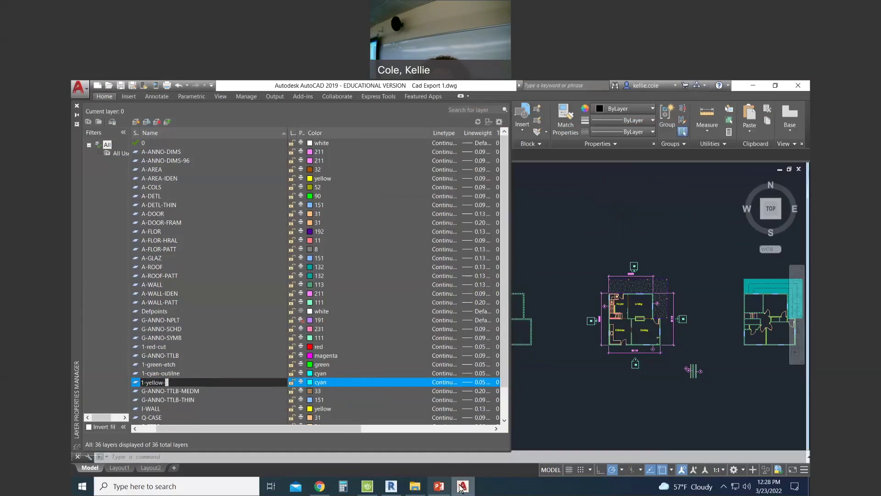
pyautogui.write('Score')
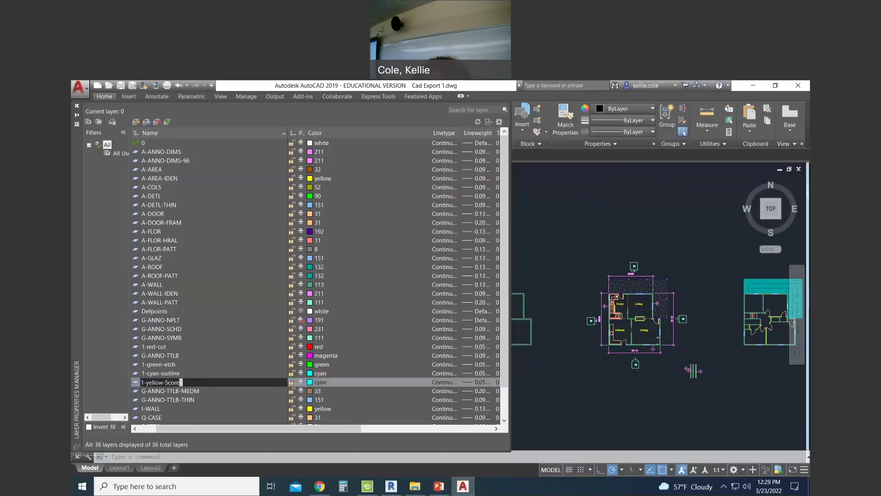
pyautogui.press('Return')
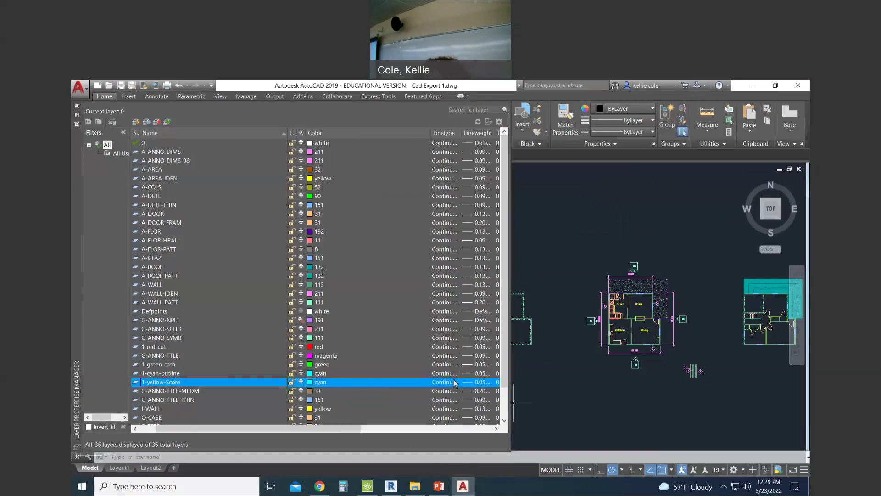
# Step: Set the 1-yellow-Score layer's color to index color yellow
pyautogui.click(311, 381)
pyautogui.click(467, 353)
pyautogui.click(525, 407)
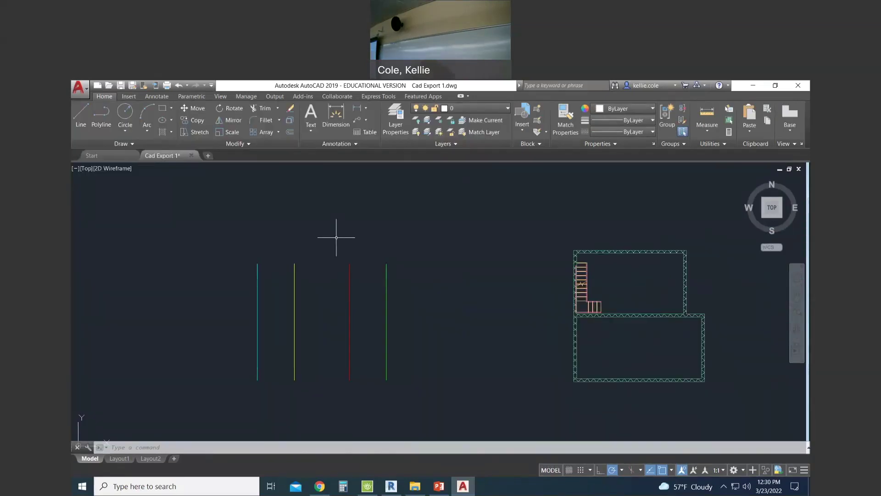
pyautogui.click(433, 242)
pyautogui.click(292, 285)
pyautogui.click(434, 295)
pyautogui.press('Escape')
pyautogui.press('Escape')
pyautogui.press('Escape')
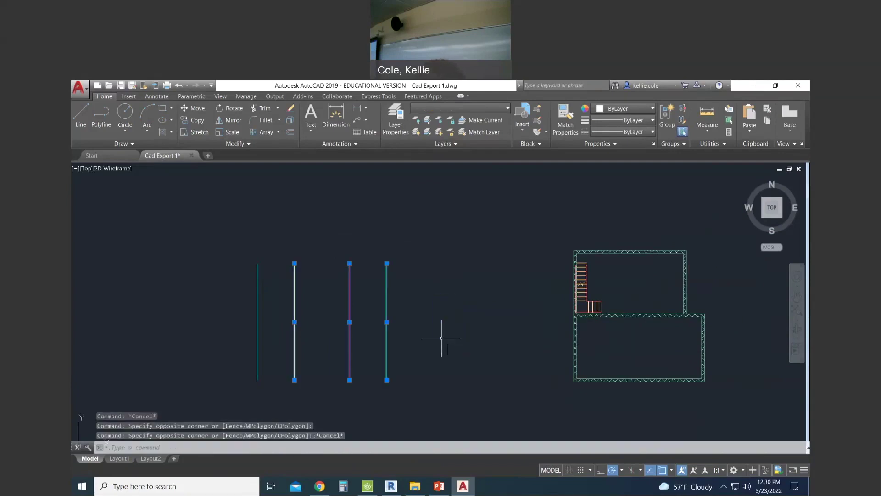
# Step: Try moving the cyan vertical line onto the 1-yellow-Score layer
pyautogui.click(279, 246)
pyautogui.click(246, 291)
pyautogui.click(471, 108)
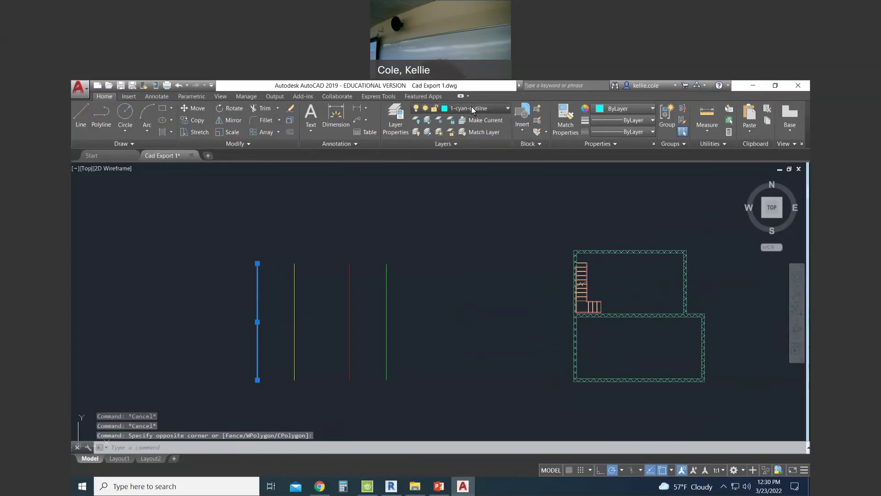
pyautogui.click(470, 154)
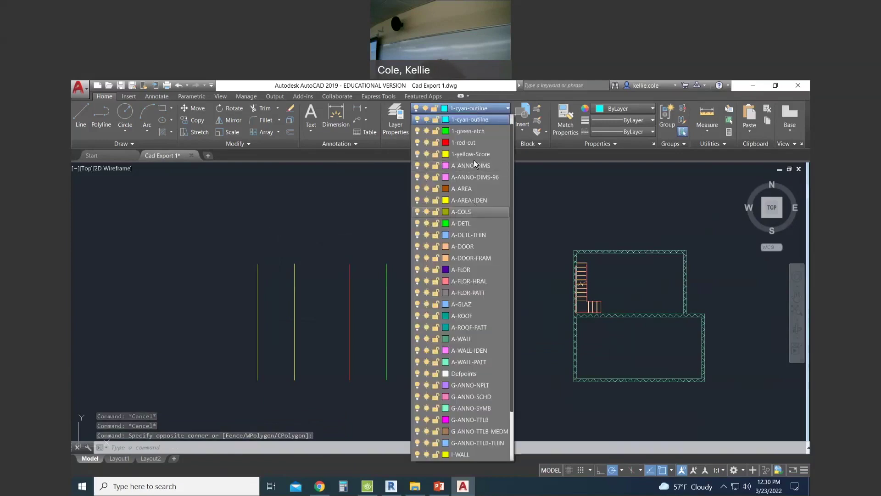
pyautogui.press('Escape')
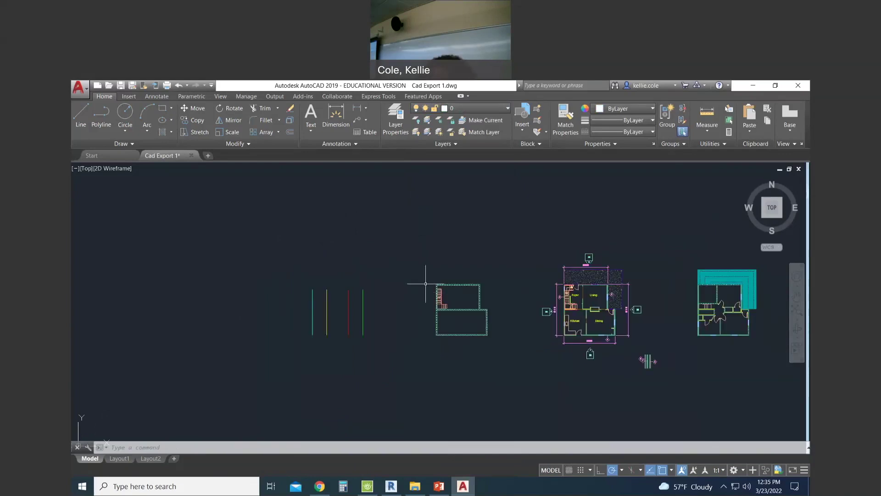
# Step: Examine the foundation plan's right-hand wall line, its layer, and the wall hatching where the two rectangles meet
pyautogui.scroll(-4, 458, 224)
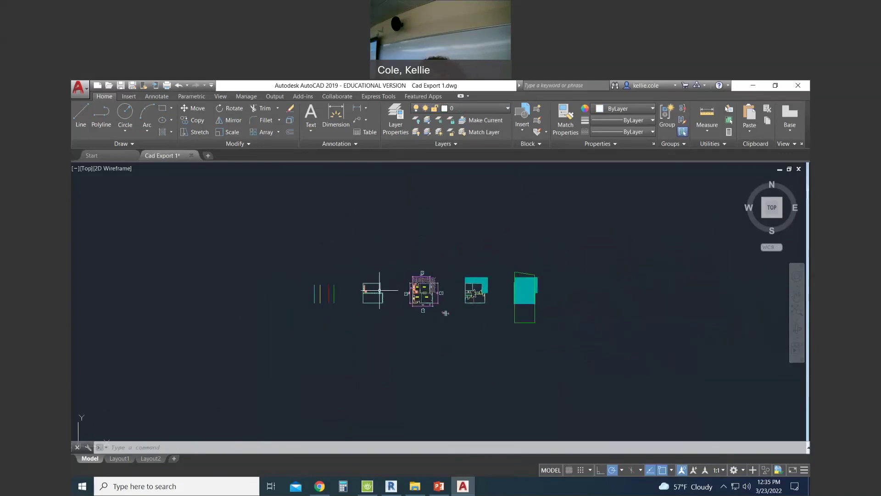
pyautogui.click(381, 285)
pyautogui.scroll(6, 385, 287)
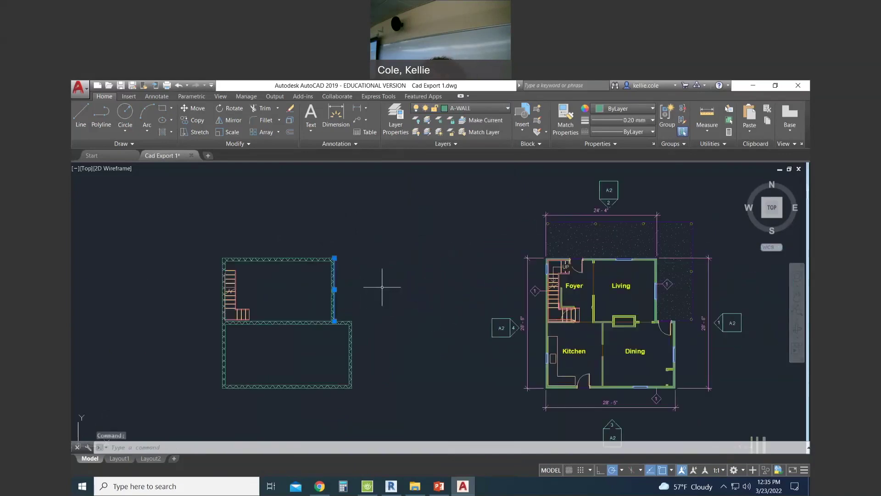
pyautogui.press('Escape')
pyautogui.scroll(8, 344, 321)
pyautogui.click(344, 321)
pyautogui.press('Escape')
pyautogui.scroll(-6, 358, 318)
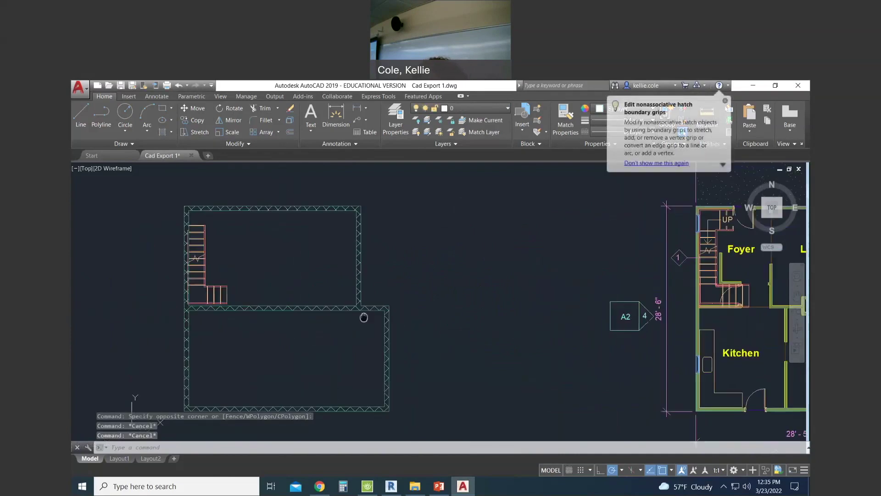
pyautogui.click(392, 289)
pyautogui.click(359, 316)
pyautogui.press('Escape')
pyautogui.press('Escape')
pyautogui.click(415, 297)
pyautogui.click(383, 317)
pyautogui.press('Escape')
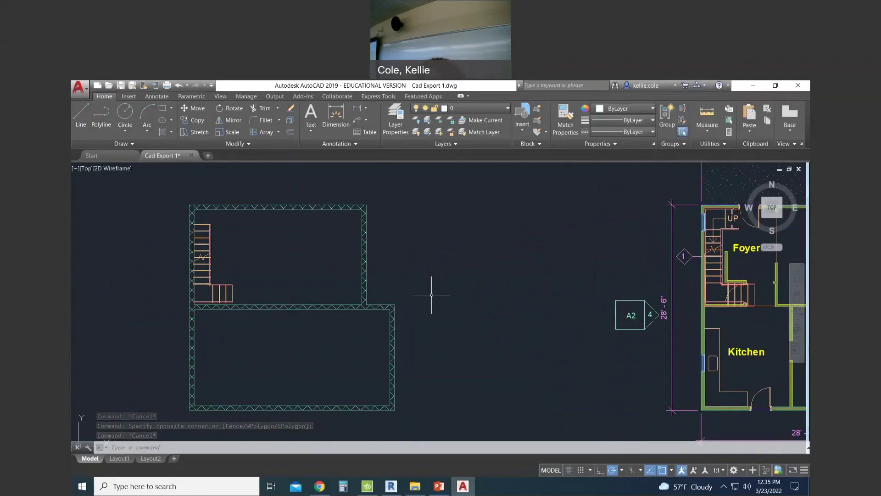
# Step: Delete the crosshatch fill from the upper wall of the foundation plan
pyautogui.scroll(-4, 404, 291)
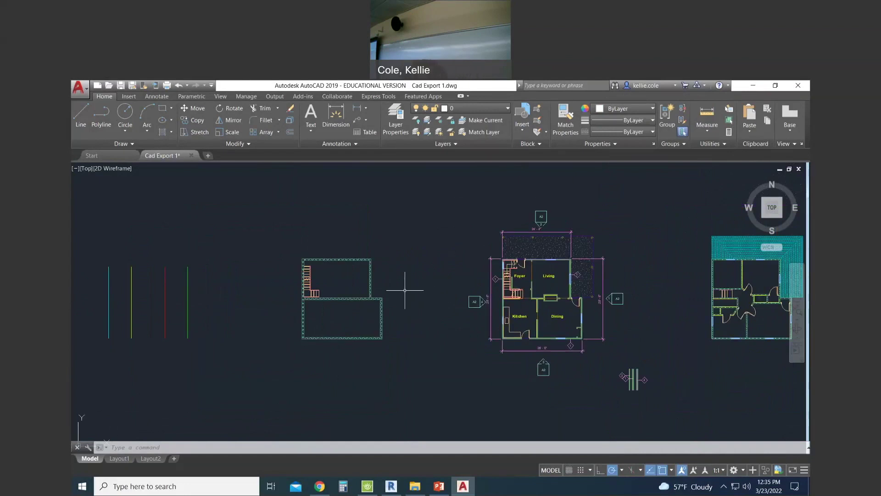
pyautogui.scroll(8, 327, 252)
pyautogui.scroll(-6, 445, 253)
pyautogui.scroll(8, 567, 276)
pyautogui.click(561, 286)
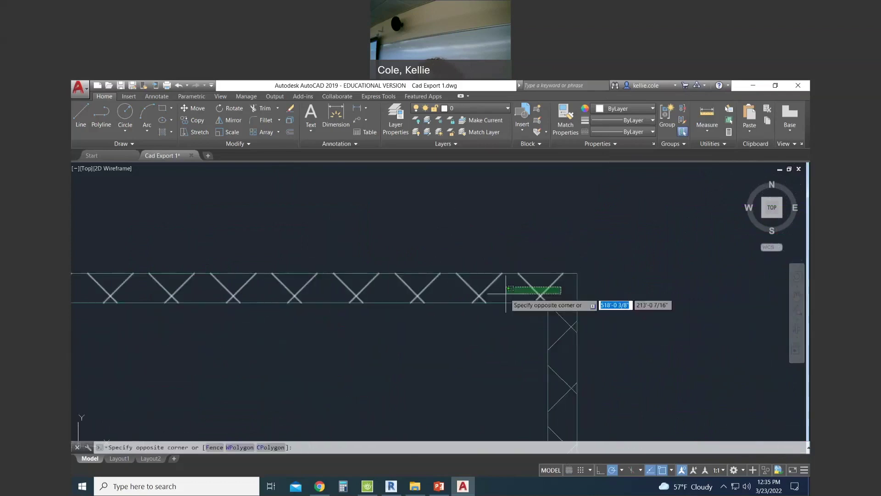
pyautogui.scroll(-4, 507, 293)
pyautogui.click(118, 278)
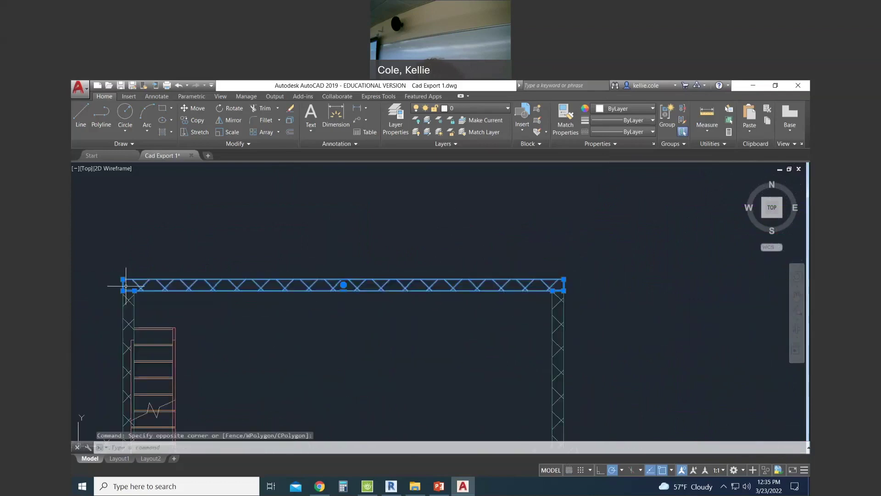
pyautogui.press('Delete')
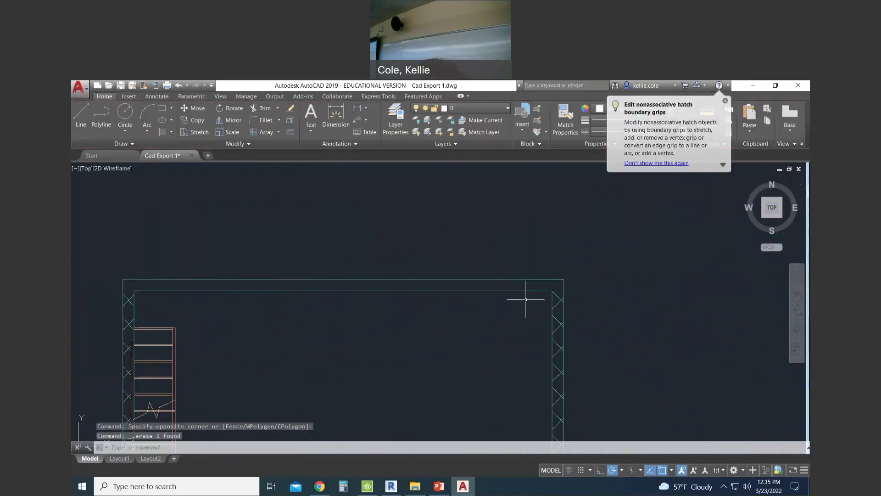
# Step: Delete the crosshatch fill from the upper rectangle's right-hand wall and from the wall between the two rectangles
pyautogui.moveTo(506, 340); pyautogui.dragTo(471, 279, button='middle')
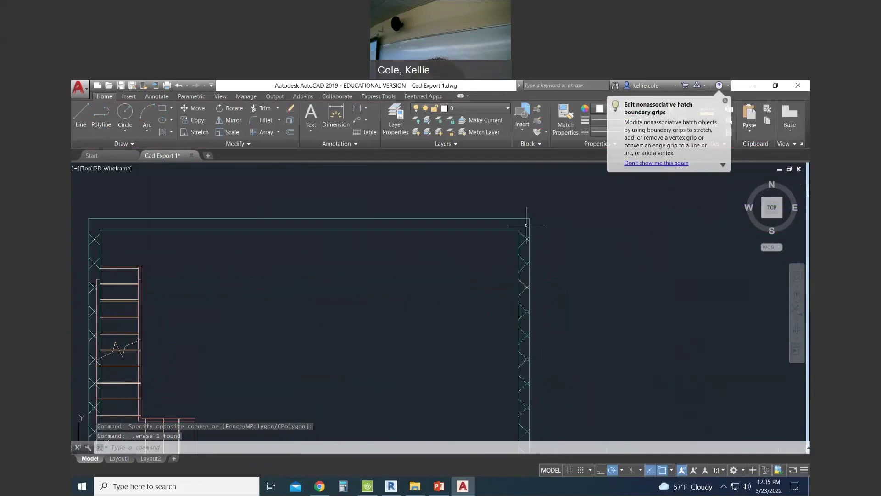
pyautogui.click(526, 225)
pyautogui.moveTo(521, 391); pyautogui.dragTo(496, 316, button='middle')
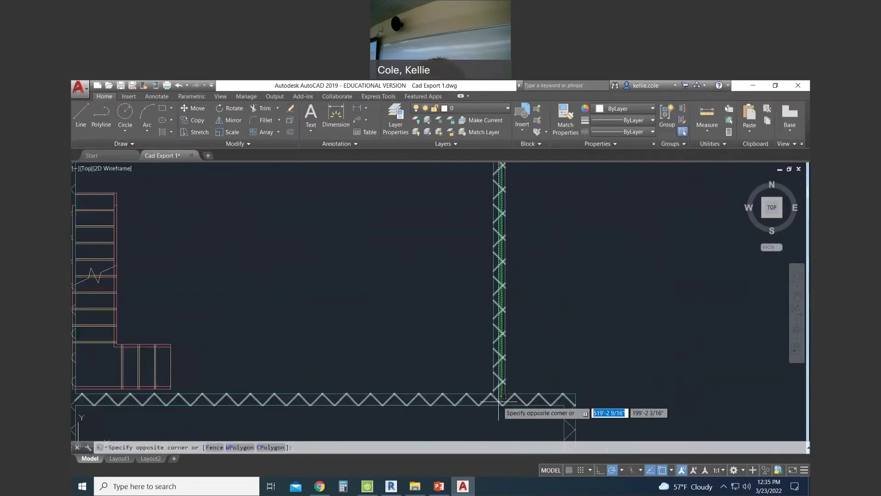
pyautogui.click(498, 401)
pyautogui.press('Delete')
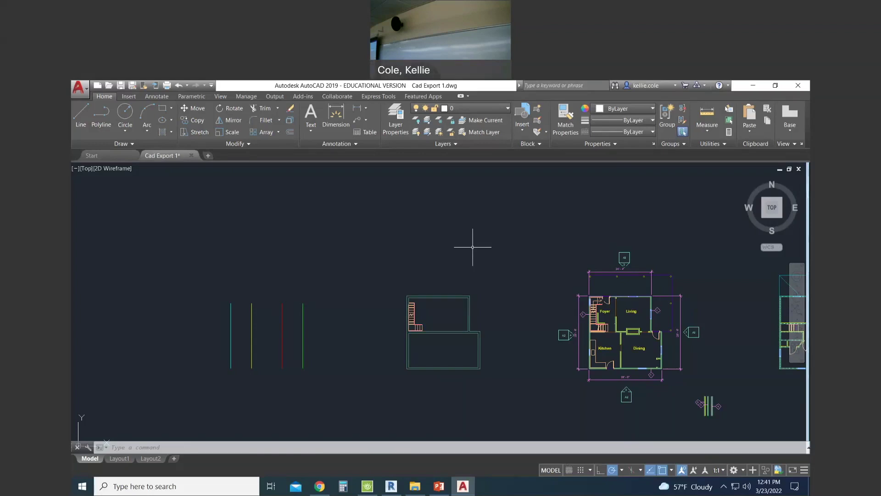
# Step: Match the foundation plan's uppermost wall line to the red sample line's properties
pyautogui.press('Escape')
pyautogui.press('Escape')
pyautogui.press('Escape')
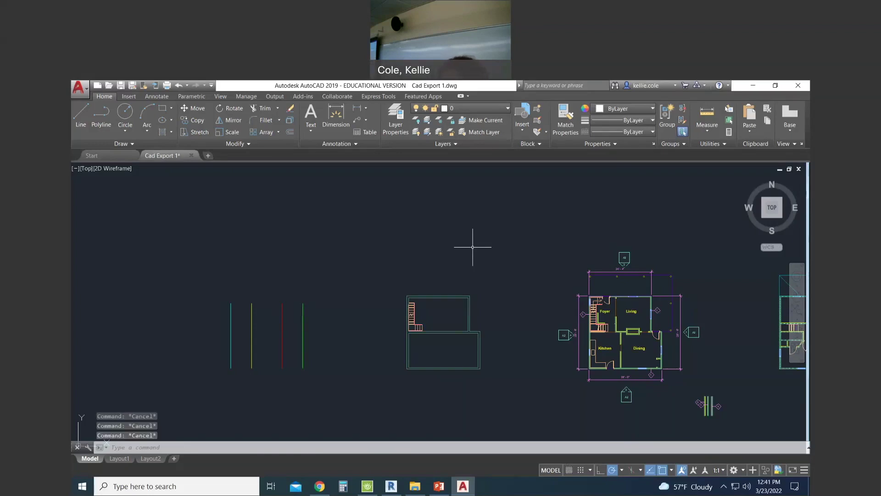
pyautogui.write('ma')
pyautogui.press('Return')
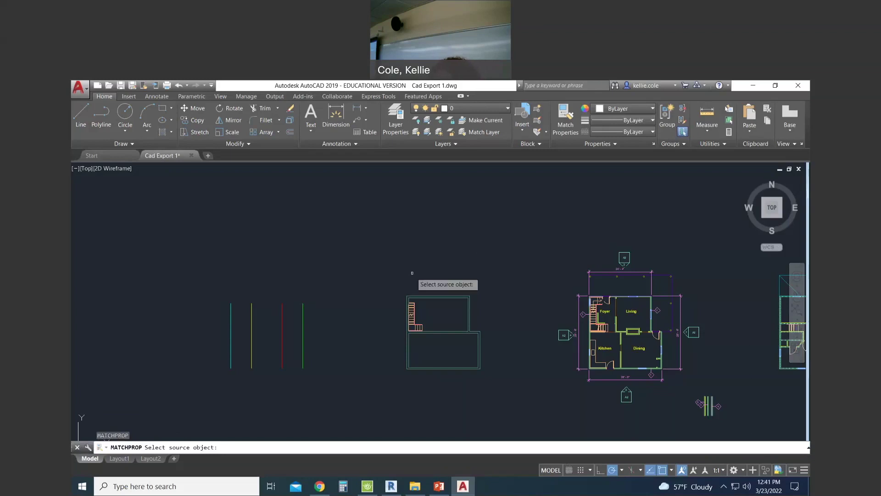
pyautogui.click(231, 317)
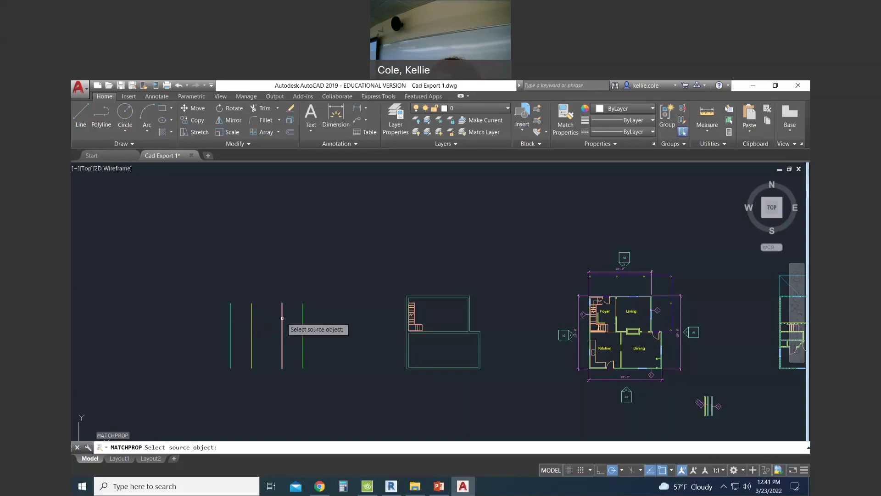
pyautogui.click(426, 295)
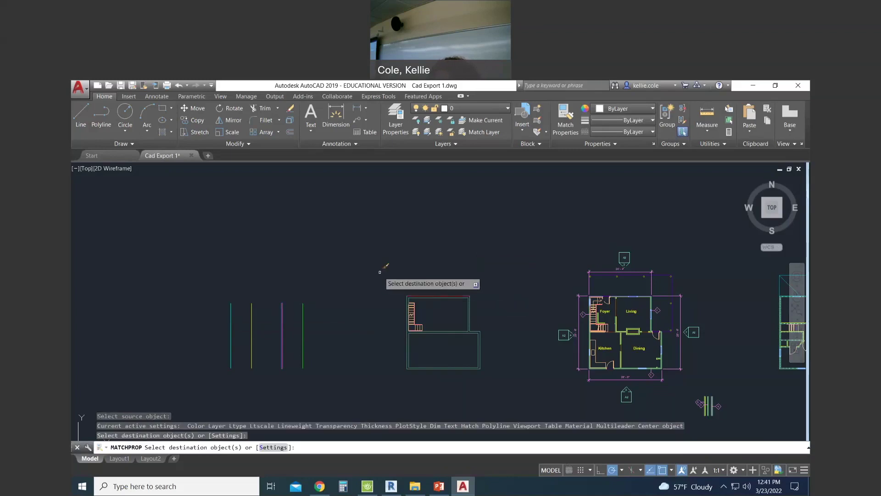
# Step: Apply the red sample line's properties to the remaining outer wall lines of the foundation plan
pyautogui.scroll(2, 490, 307)
pyautogui.click(478, 332)
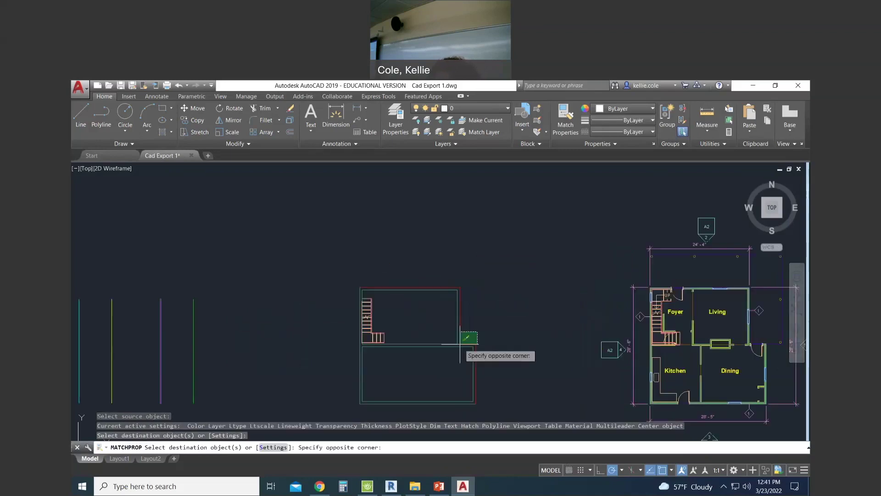
pyautogui.scroll(4, 383, 394)
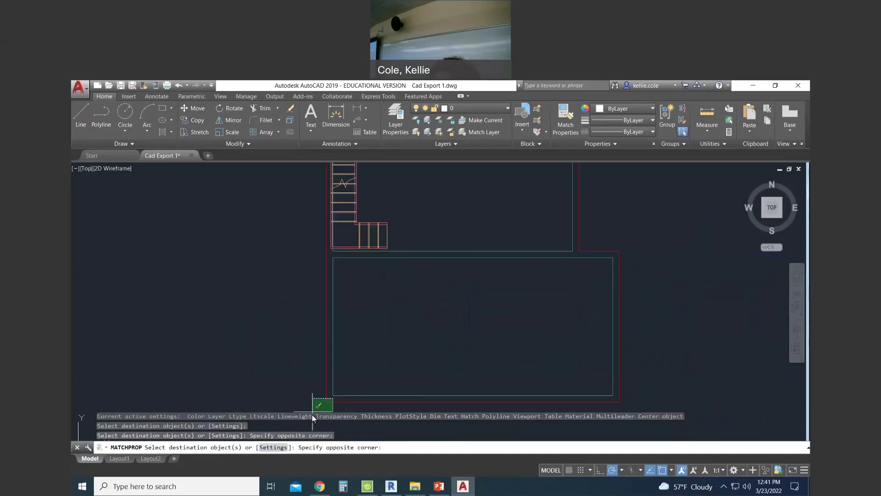
pyautogui.click(314, 416)
pyautogui.scroll(-2, 362, 345)
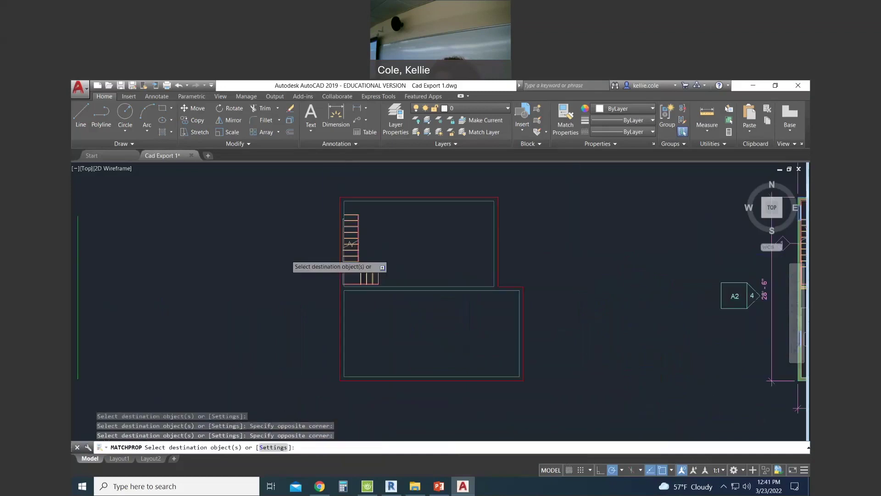
pyautogui.moveTo(250, 221); pyautogui.dragTo(286, 258, button='middle')
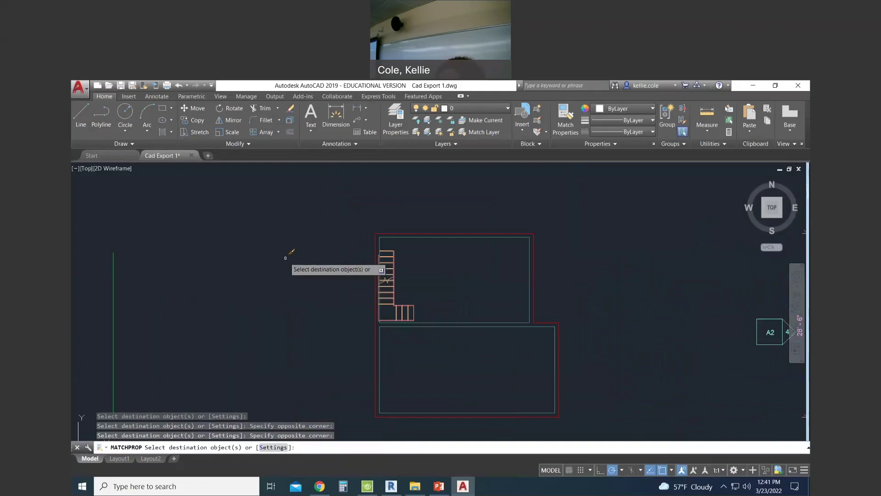
pyautogui.press('Escape')
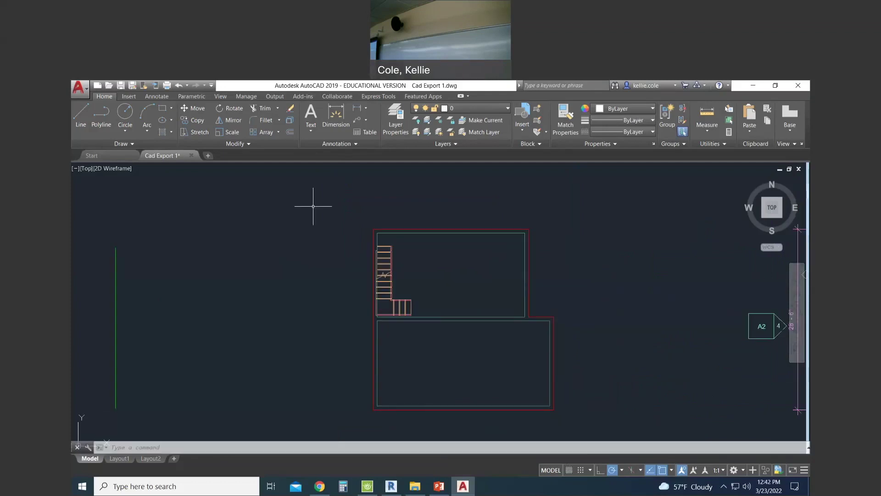
pyautogui.press('Escape')
pyautogui.press('Escape')
pyautogui.press('Escape')
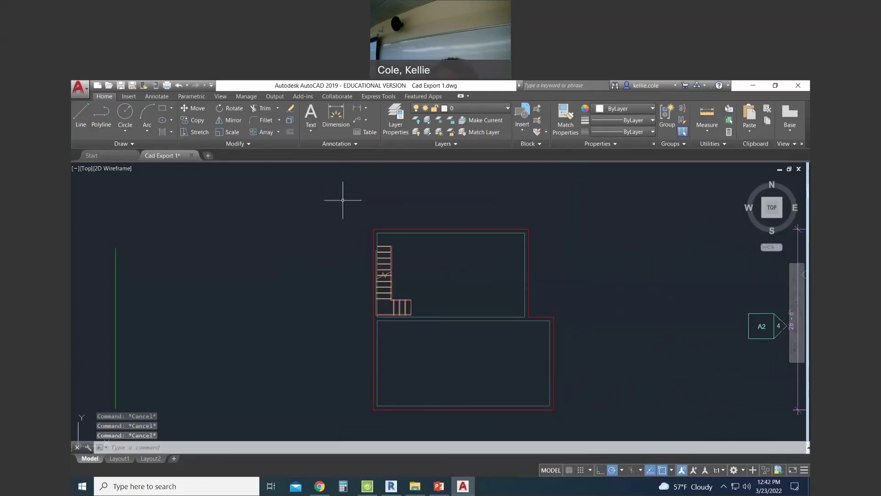
# Step: Match the whole foundation plan, including its stairs, to the yellow sample line's properties
pyautogui.scroll(-7, 343, 199)
pyautogui.moveTo(310, 184); pyautogui.dragTo(321, 235, button='middle')
pyautogui.write('MA')
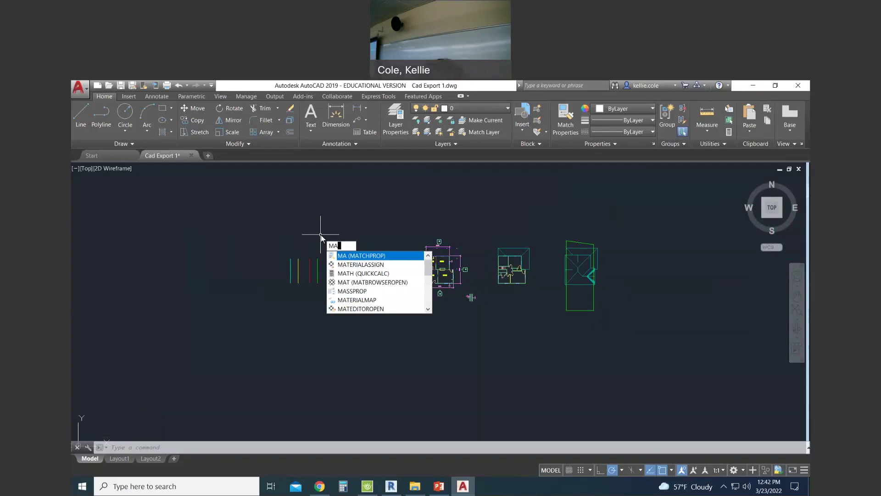
pyautogui.press('Return')
pyautogui.click(297, 270)
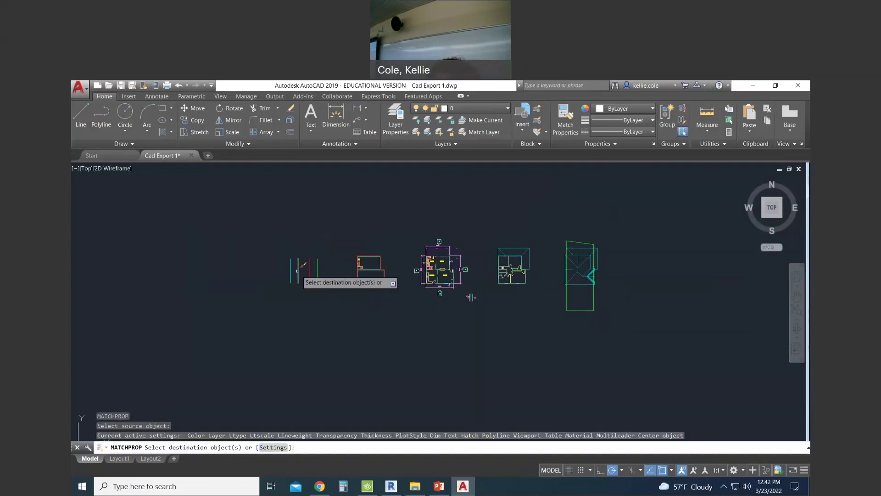
pyautogui.click(349, 247)
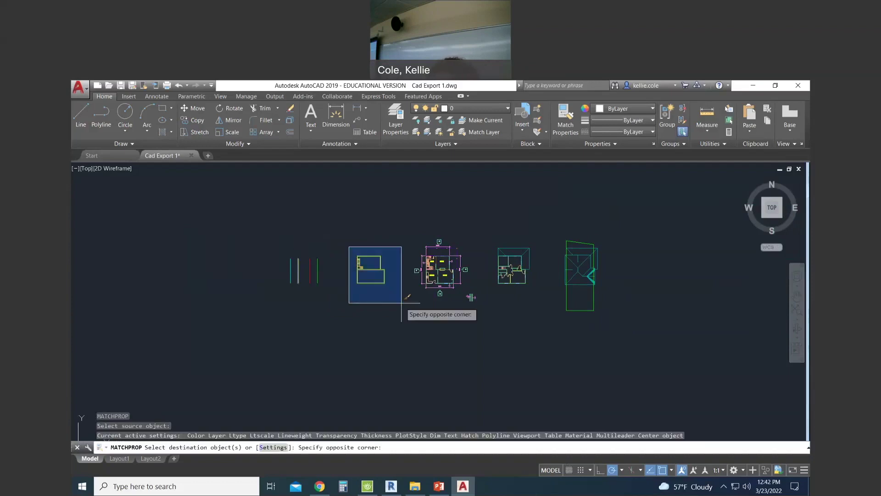
pyautogui.click(402, 303)
pyautogui.scroll(6, 376, 260)
pyautogui.moveTo(376, 259)
pyautogui.mouseDown(button='middle')
pyautogui.moveTo(417, 206)
pyautogui.moveTo(411, 193)
pyautogui.mouseUp(button='middle')
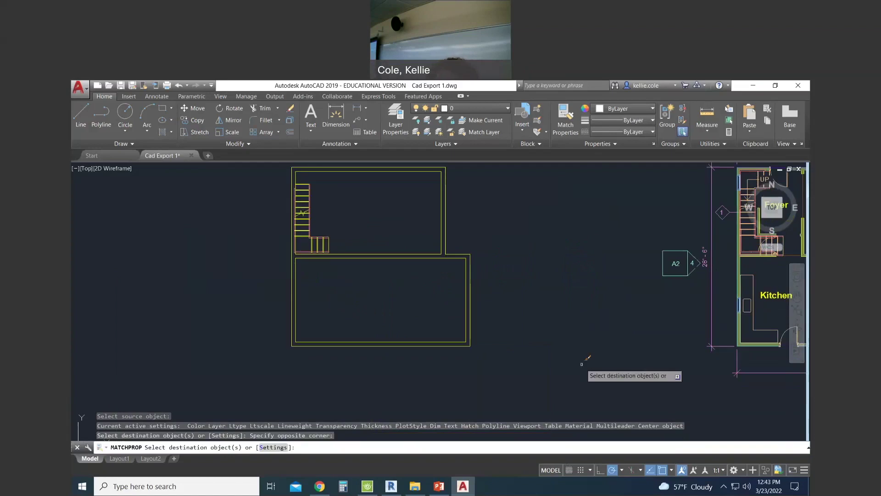
pyautogui.click(582, 364)
pyautogui.click(243, 395)
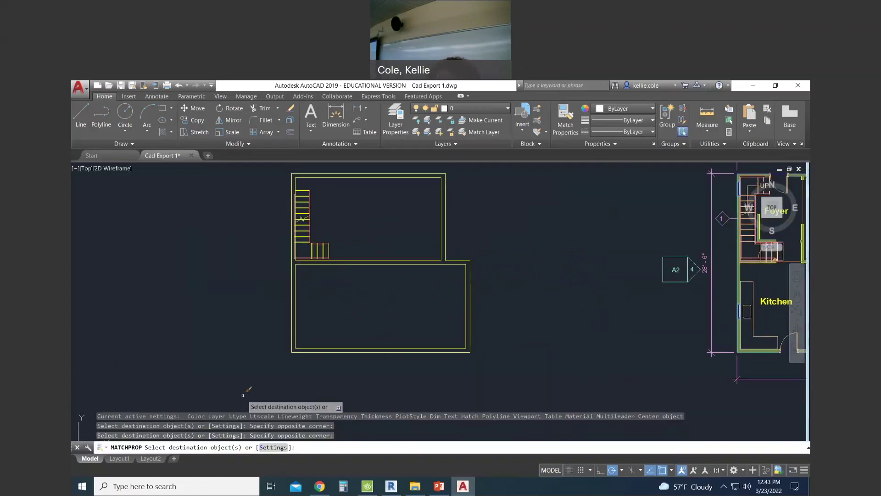
pyautogui.scroll(5, 286, 216)
pyautogui.press('Escape')
pyautogui.press('Escape')
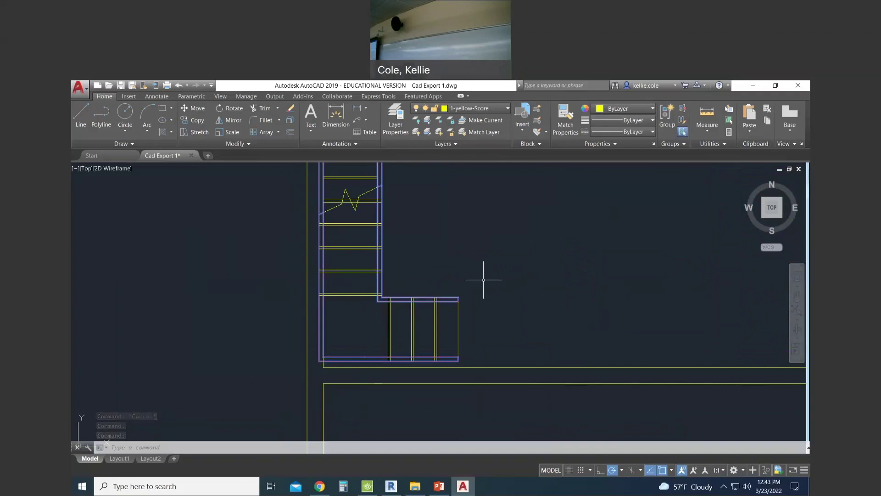
# Step: Explode the stair outline objects in the foundation plan into separate lines
pyautogui.write('x')
pyautogui.press('Return')
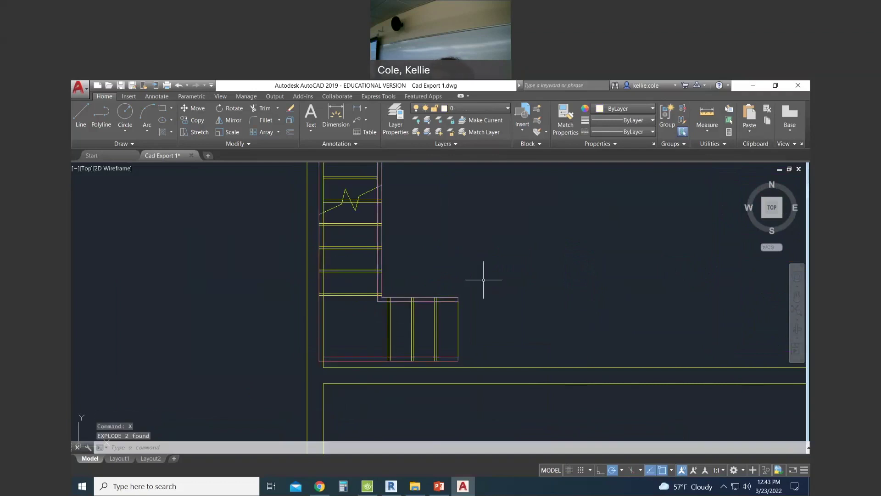
pyautogui.click(467, 290)
pyautogui.press('Escape')
pyautogui.press('Escape')
# Step: Match the exploded stair lines to the properties of the yellow wall line below the stairs
pyautogui.write('ma')
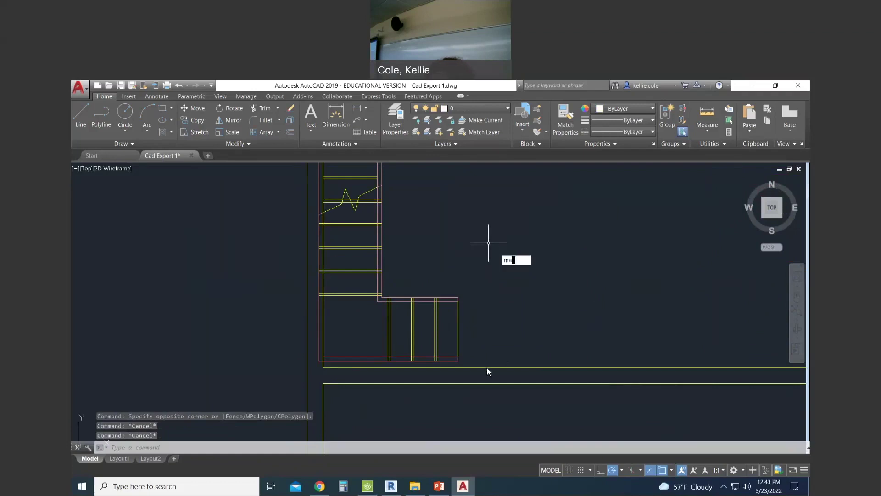
pyautogui.press('Return')
pyautogui.click(485, 365)
pyautogui.click(485, 367)
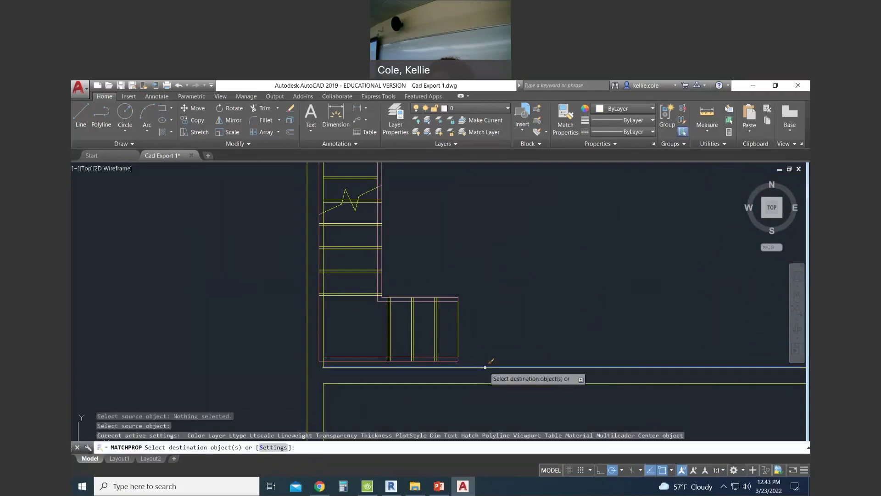
pyautogui.scroll(-6, 490, 362)
pyautogui.press('Escape')
pyautogui.press('Escape')
pyautogui.press('Escape')
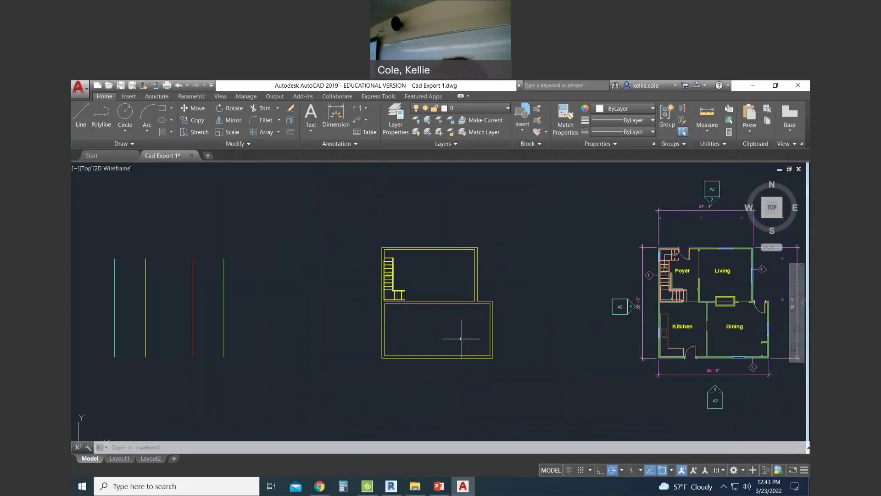
# Step: Match the foundation plan's outer wall outline to the red sample line's properties
pyautogui.write('ma')
pyautogui.press('Return')
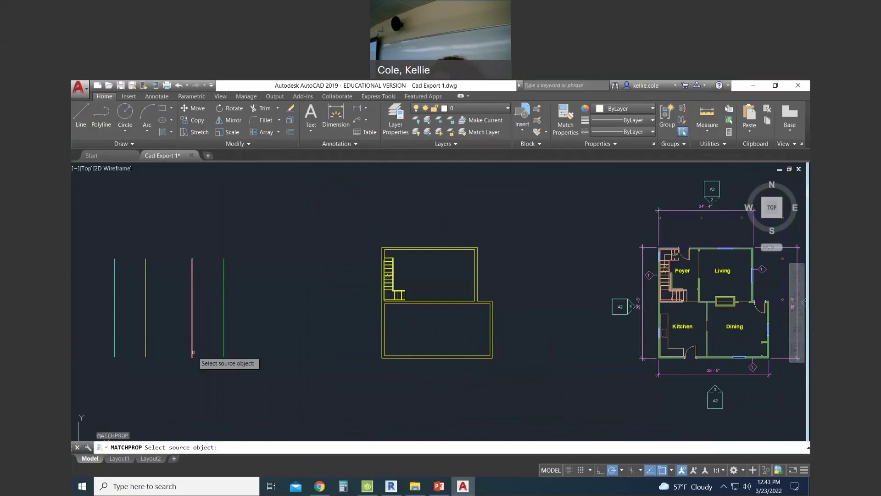
pyautogui.click(193, 351)
pyautogui.scroll(5, 506, 364)
pyautogui.scroll(2, 506, 364)
pyautogui.click(467, 329)
pyautogui.click(410, 365)
pyautogui.scroll(-3, 465, 287)
pyautogui.moveTo(466, 287); pyautogui.dragTo(526, 362, button='middle')
pyautogui.scroll(3, 493, 276)
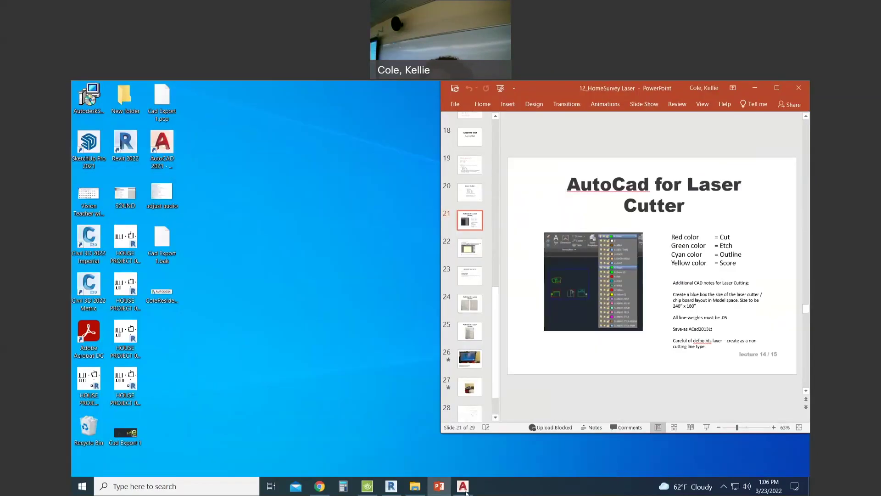
# Step: Switch to AutoCAD and remove duplicate objects from all plans and sample lines in model space using OVERKILL with its default settings
pyautogui.click(462, 487)
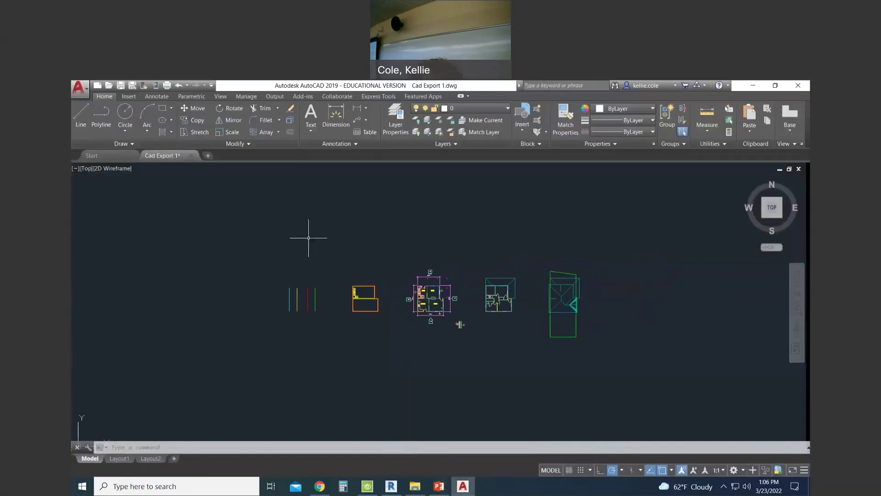
pyautogui.click(226, 215)
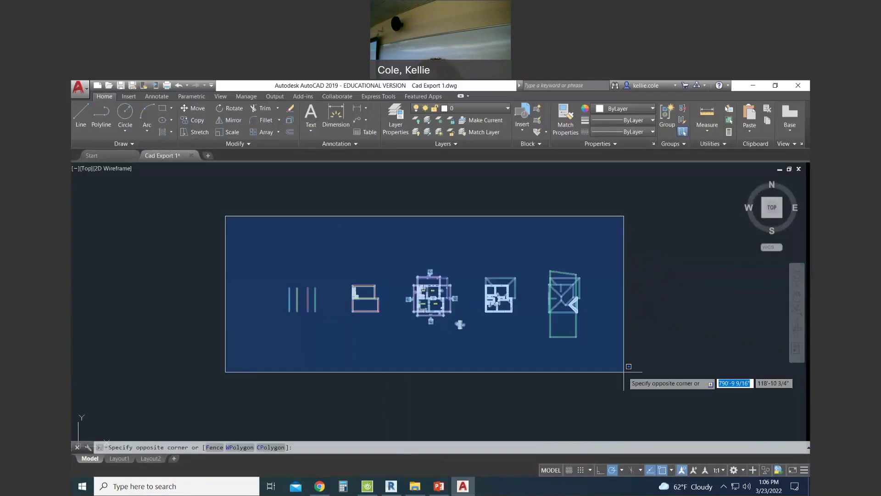
pyautogui.click(624, 372)
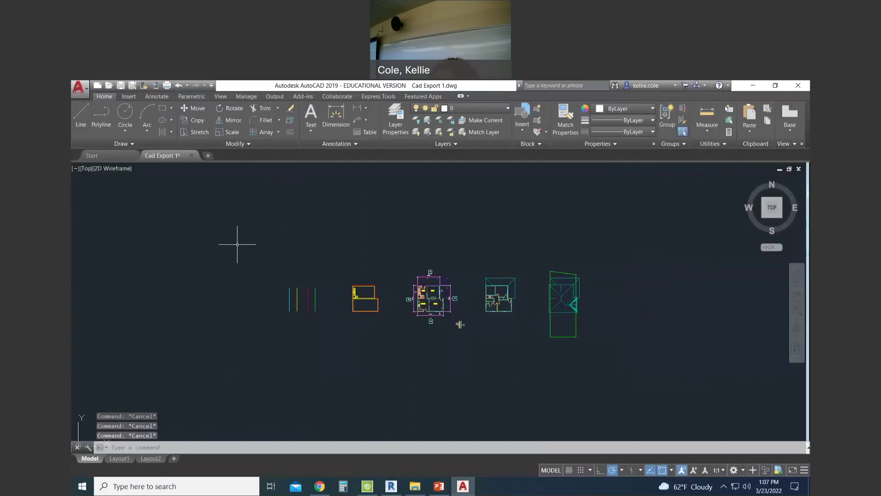
pyautogui.click(237, 244)
pyautogui.click(603, 343)
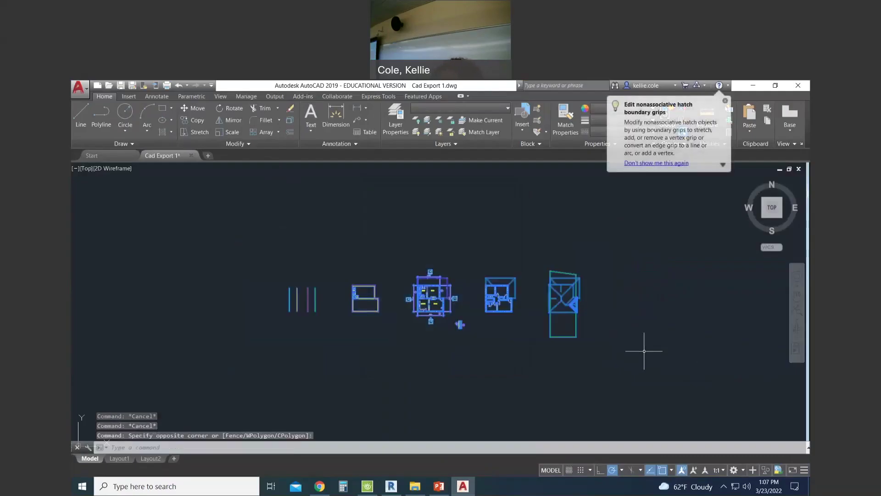
pyautogui.write('overkill')
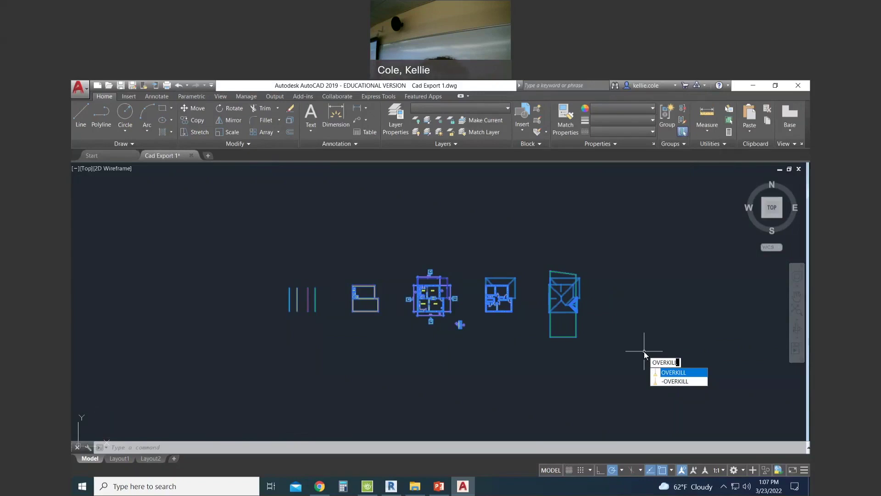
pyautogui.press('Return')
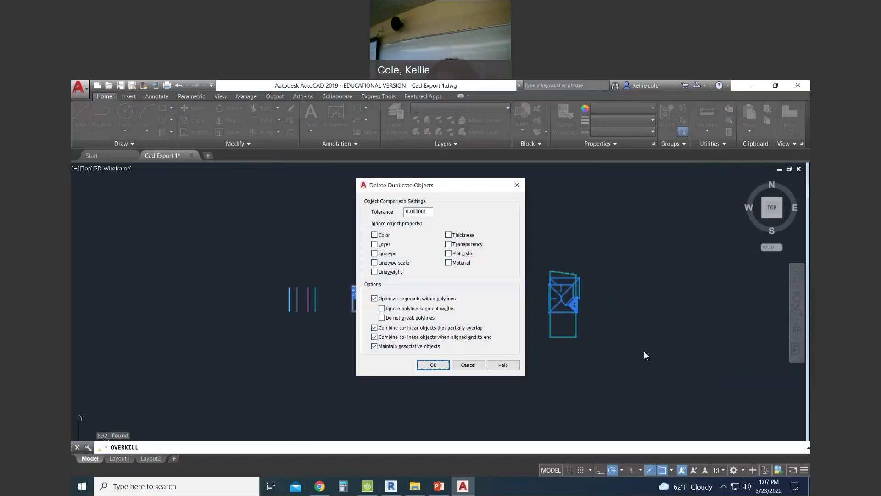
pyautogui.click(433, 365)
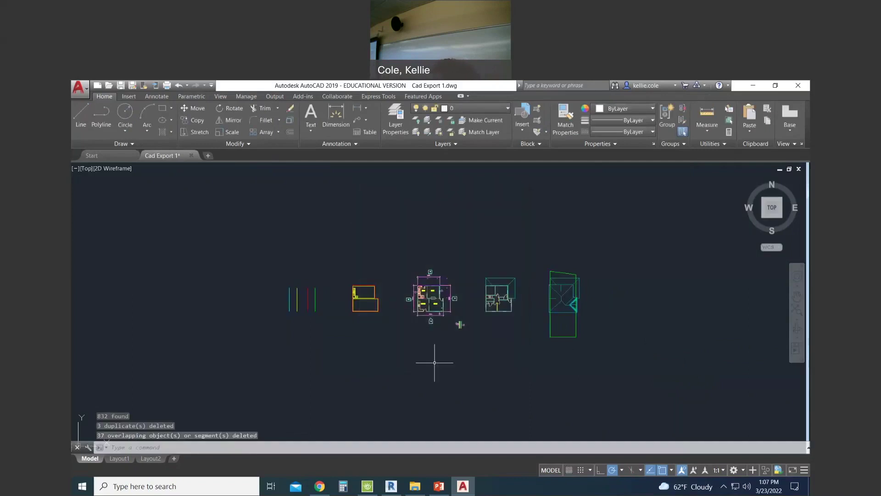
pyautogui.press('Escape')
pyautogui.press('Escape')
pyautogui.press('Escape')
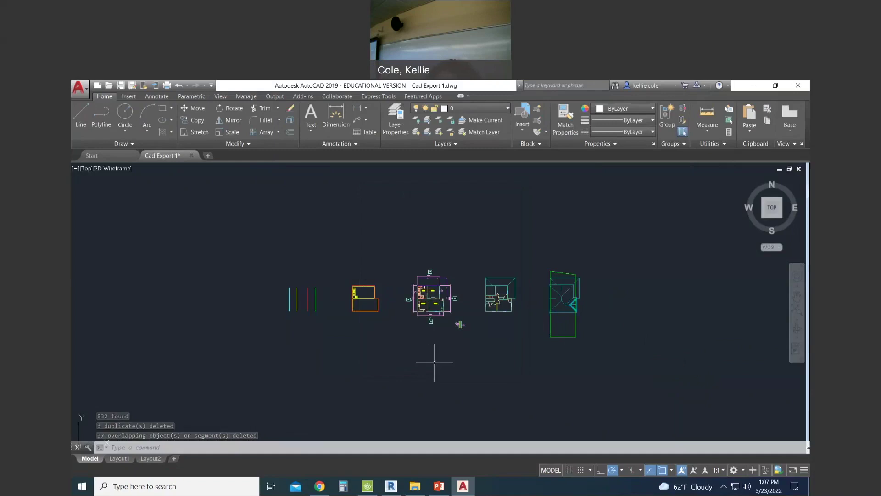
# Step: Open Layout1 and erase the view titles and their lines beneath the four plan viewports
pyautogui.hotkey('ctrl', 'pagedown')
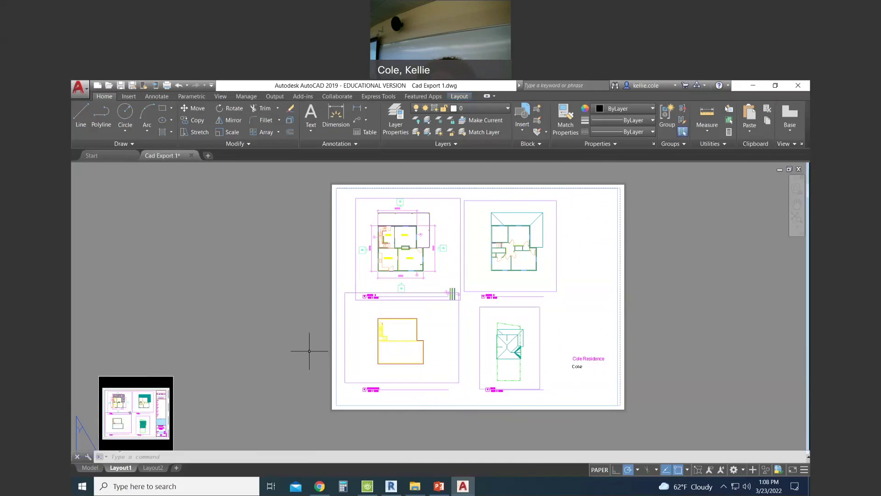
pyautogui.click(310, 287)
pyautogui.click(582, 304)
pyautogui.press('Delete')
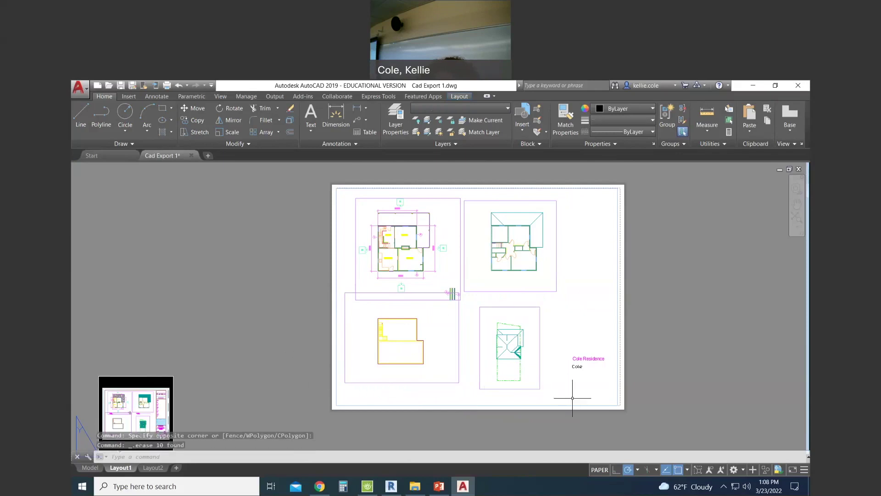
# Step: Erase the small name text under the residence title and shorten the dimensioned floor plan's viewport so it clears the foundation viewport
pyautogui.scroll(5, 586, 370)
pyautogui.scroll(-5, 540, 339)
pyautogui.click(532, 351)
pyautogui.press('Escape')
pyautogui.press('Escape')
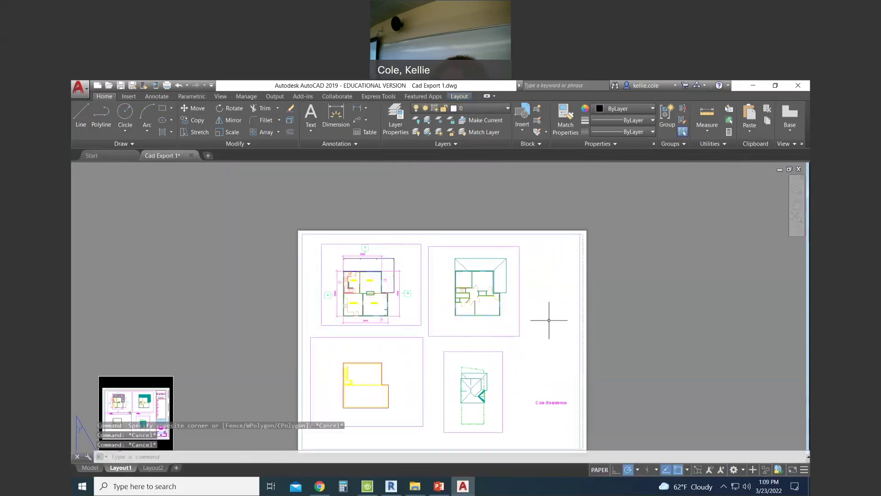
# Step: Assign the Layout1 sheet border, the four viewport frames and the residence title text to the 1-yellow-Score layer
pyautogui.click(582, 327)
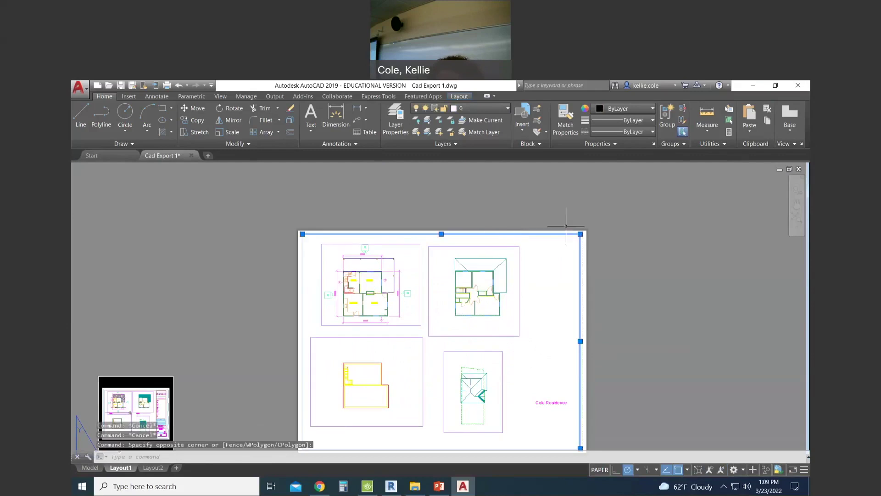
pyautogui.scroll(-3, 394, 269)
pyautogui.click(347, 345)
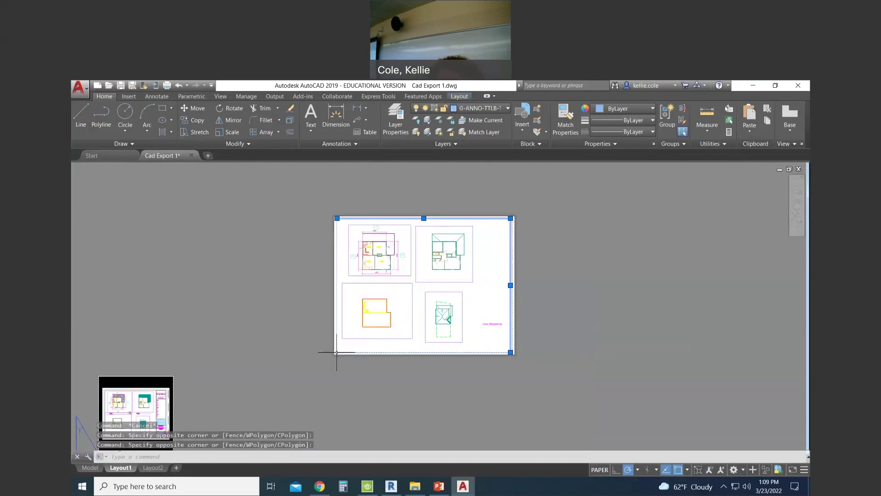
pyautogui.click(315, 368)
pyautogui.scroll(4, 403, 243)
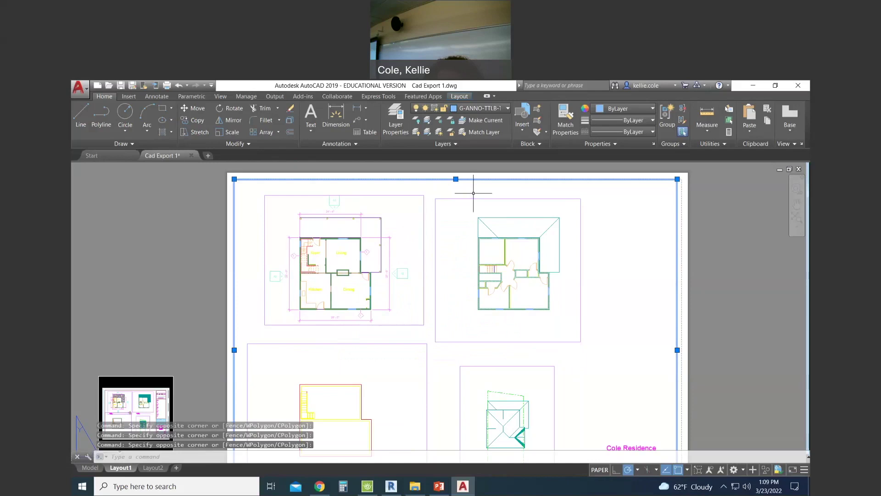
pyautogui.hotkey('ctrl', 'a')
pyautogui.scroll(-3, 619, 335)
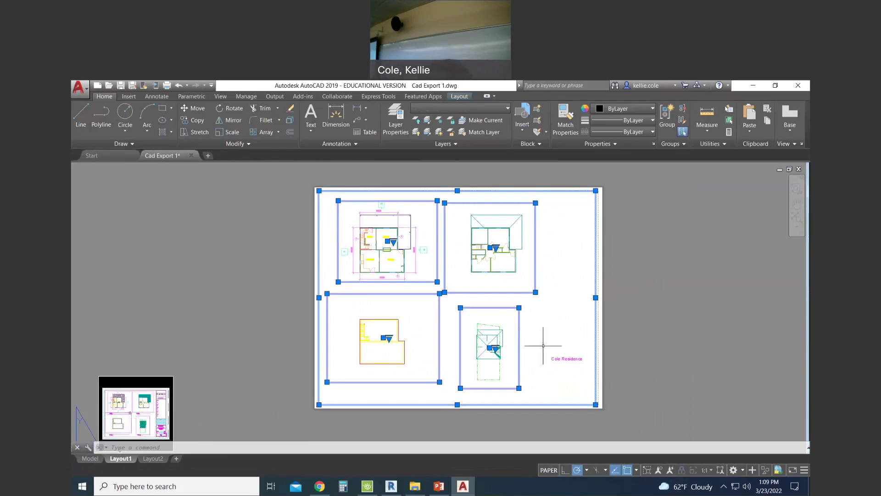
pyautogui.click(529, 343)
pyautogui.click(645, 370)
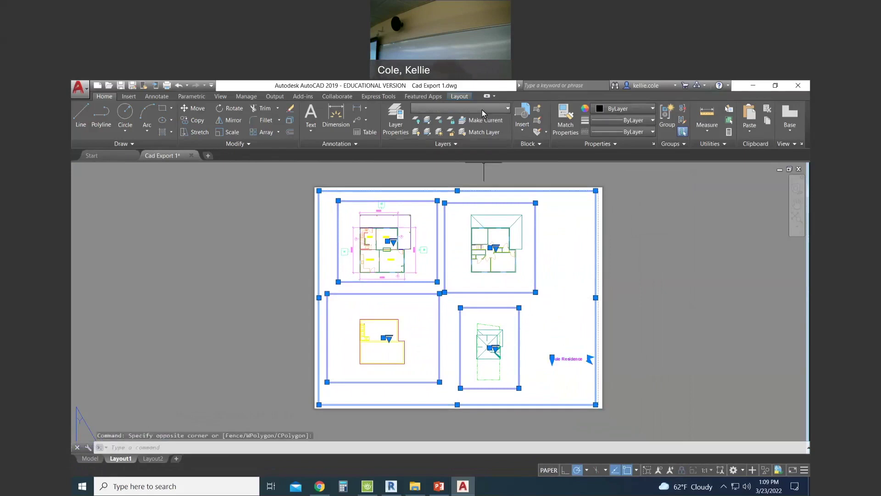
pyautogui.click(482, 111)
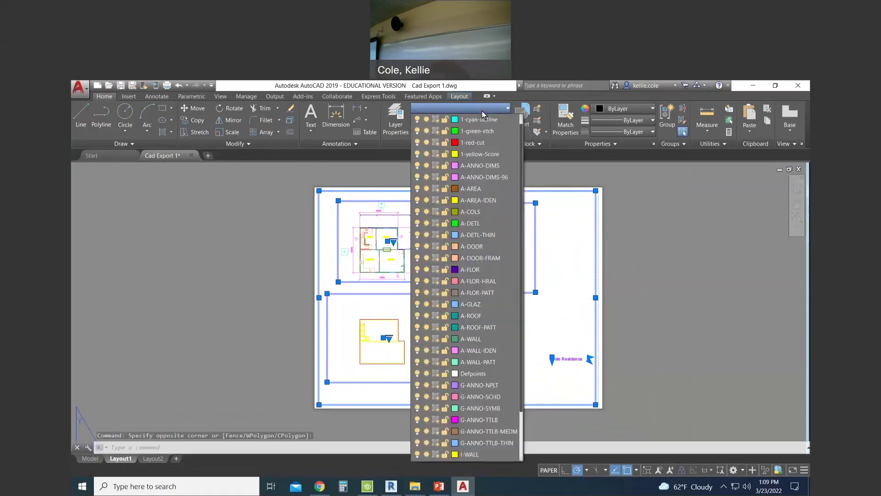
pyautogui.click(489, 154)
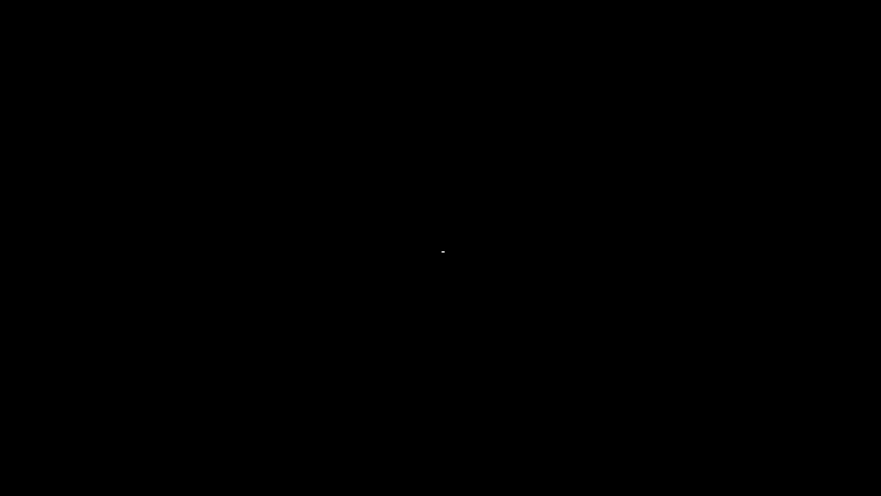